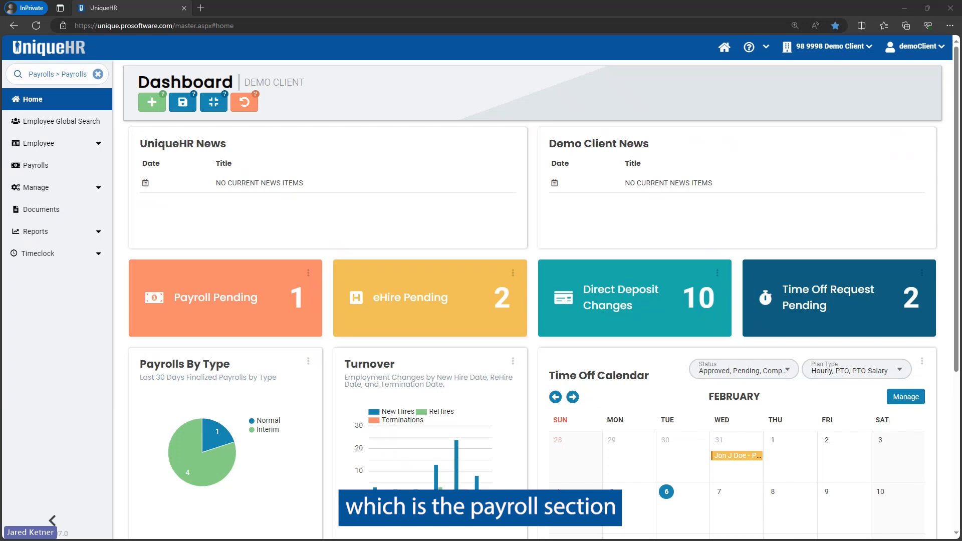
Start a new Interim payroll with Bring in Hourly-Auto Pay Hours turned off
click(51, 167)
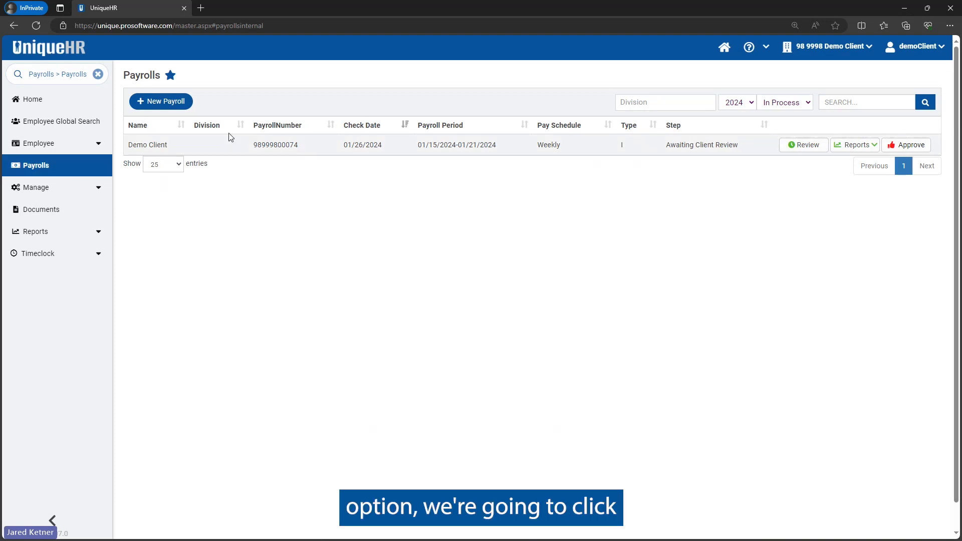
click(169, 106)
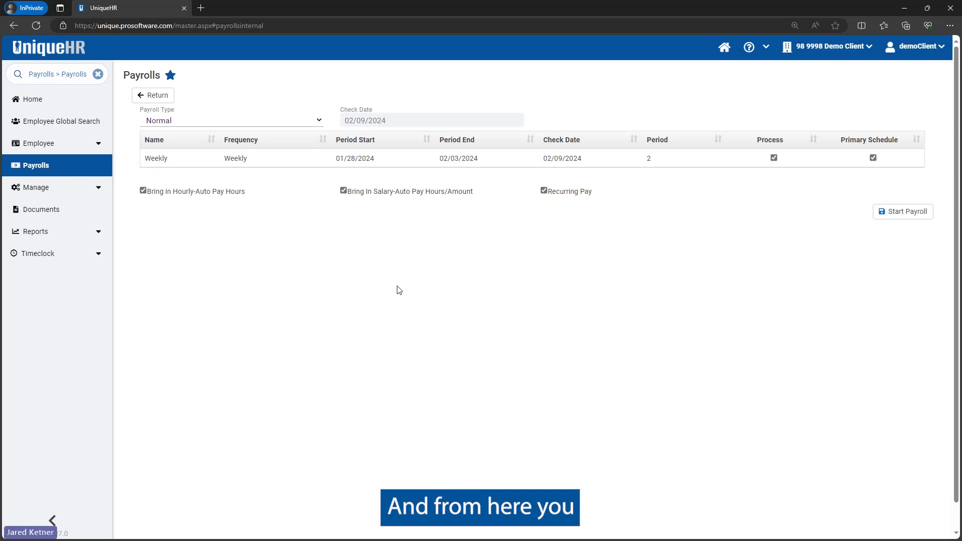
click(214, 123)
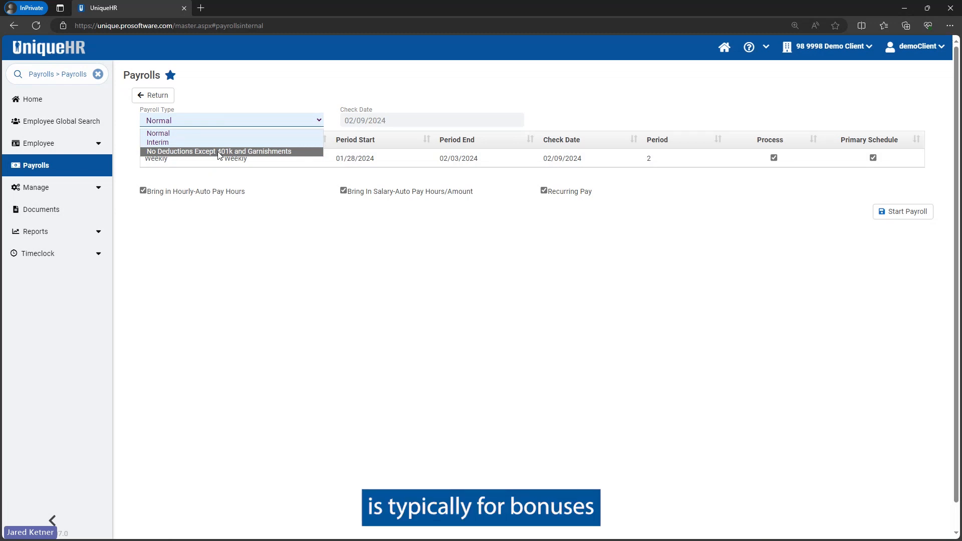
click(174, 143)
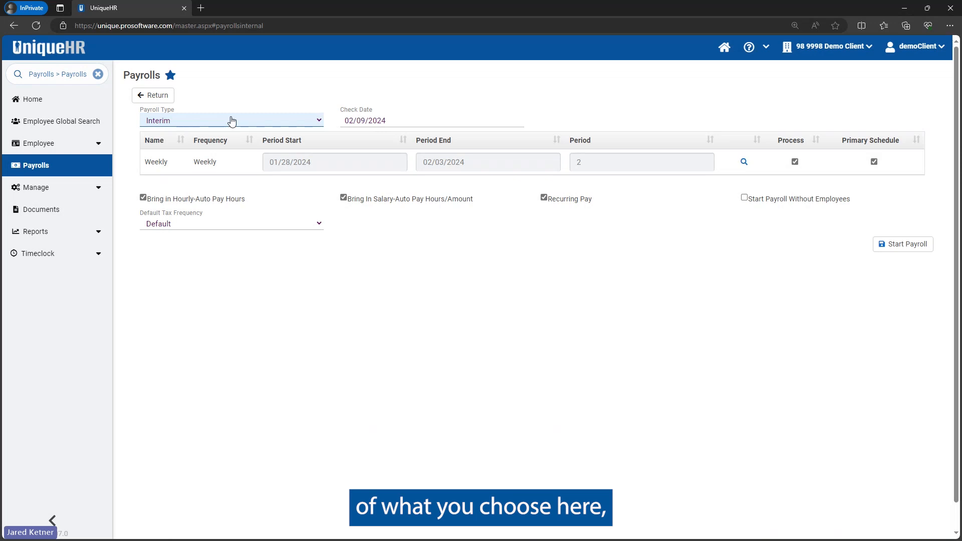
click(144, 199)
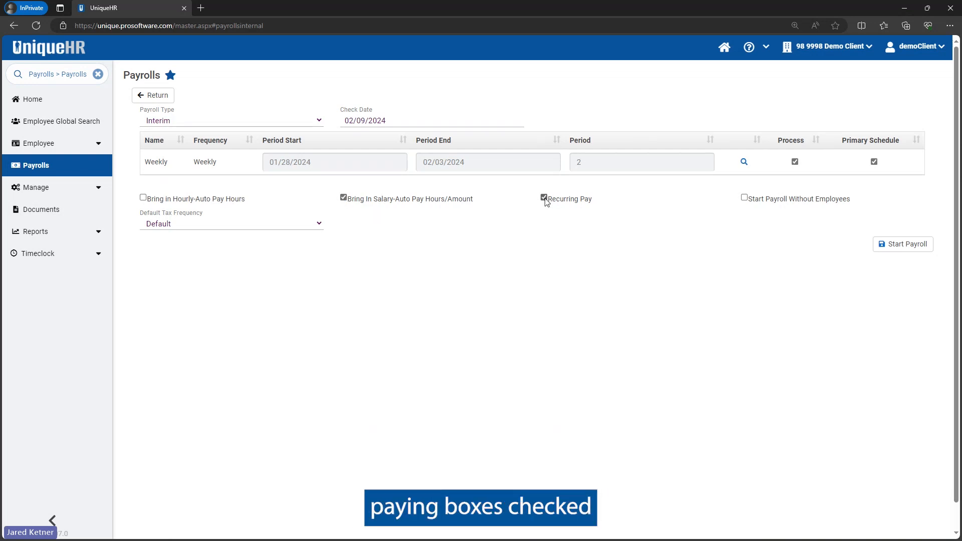
click(901, 251)
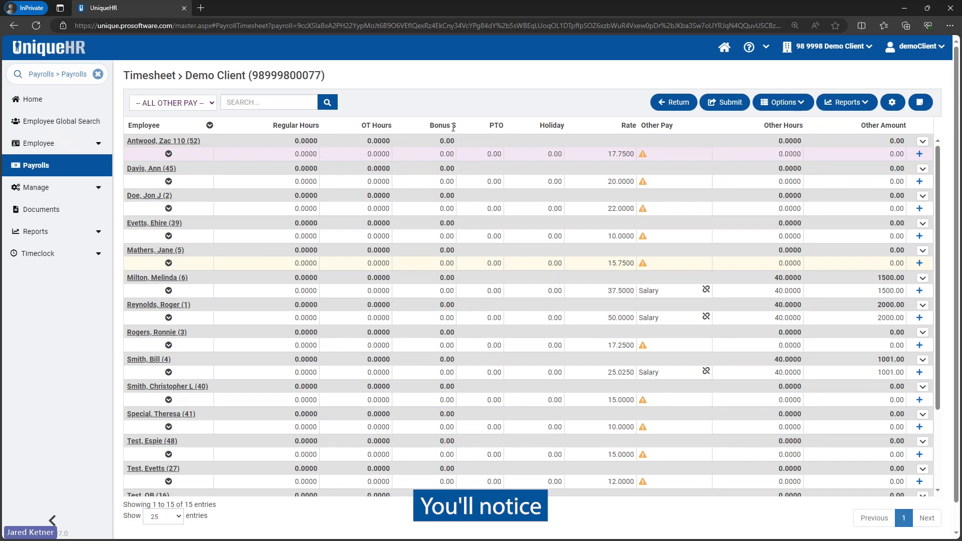
Examine the timesheet's Bonus $ column and the Other Pay codes available for the first employee
double_click(453, 125)
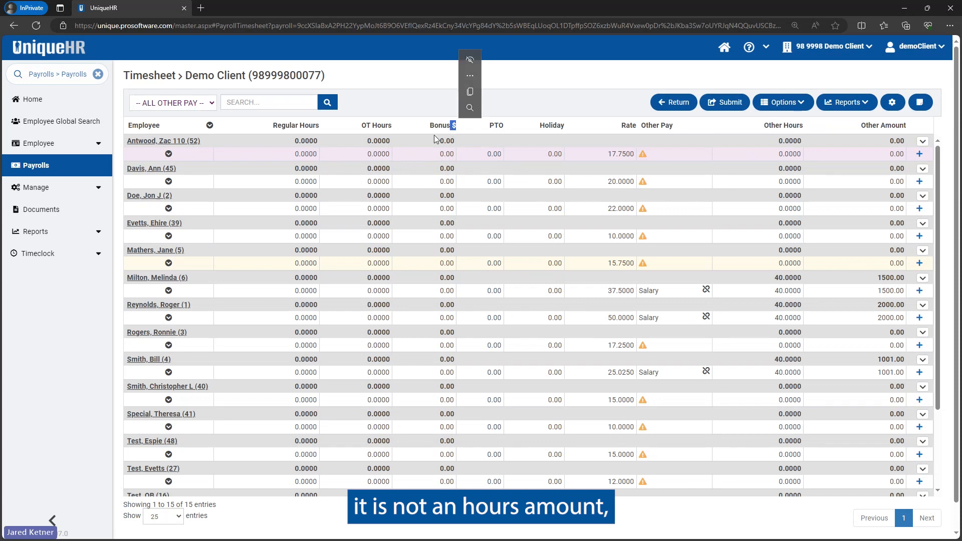
click(428, 129)
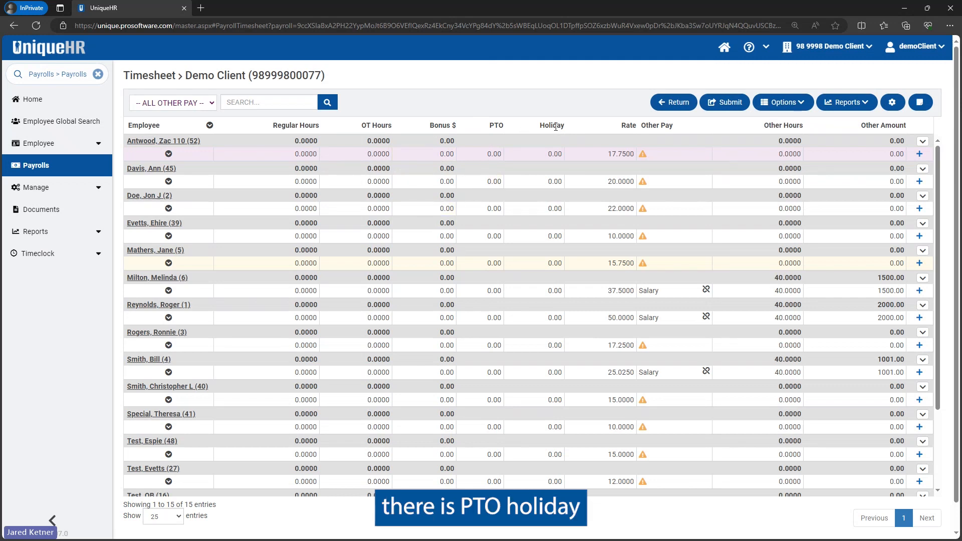
click(669, 155)
click(705, 156)
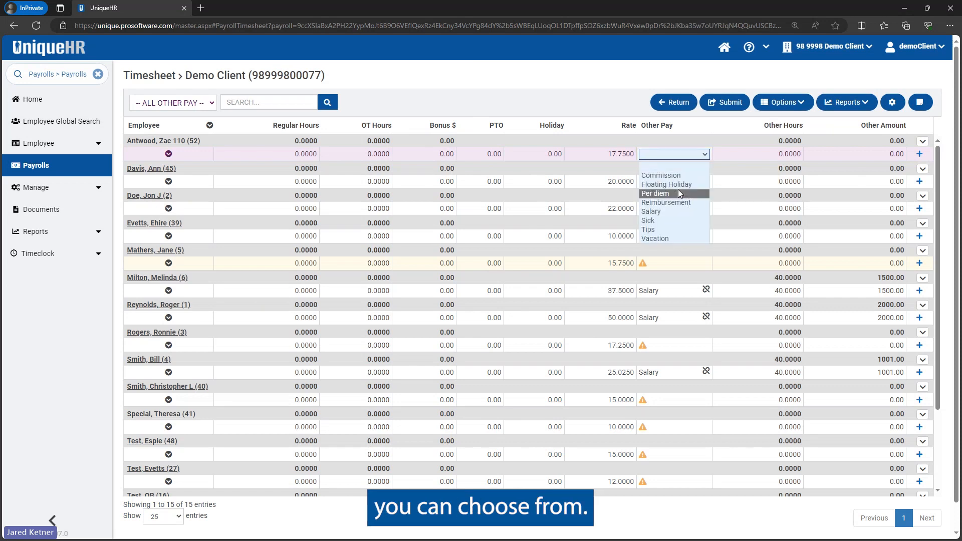
click(704, 156)
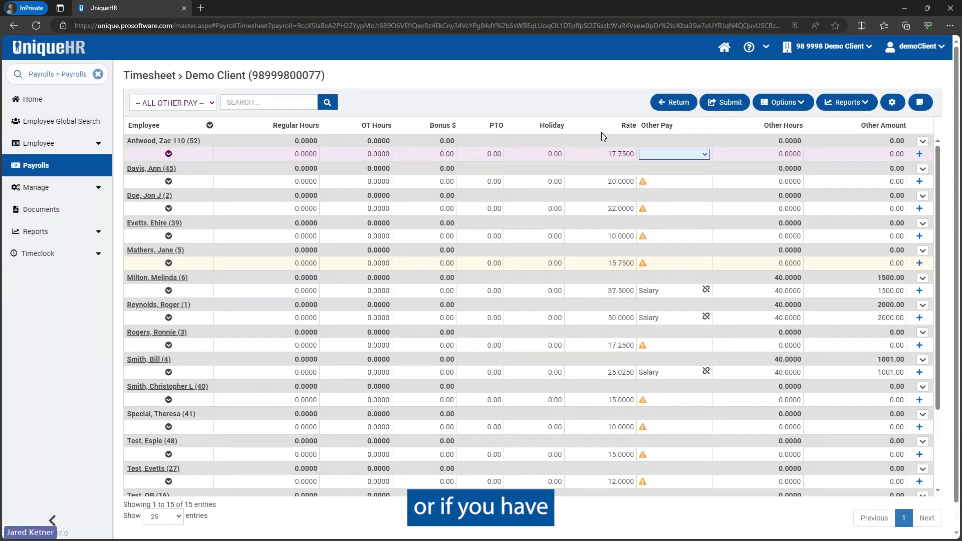
click(701, 155)
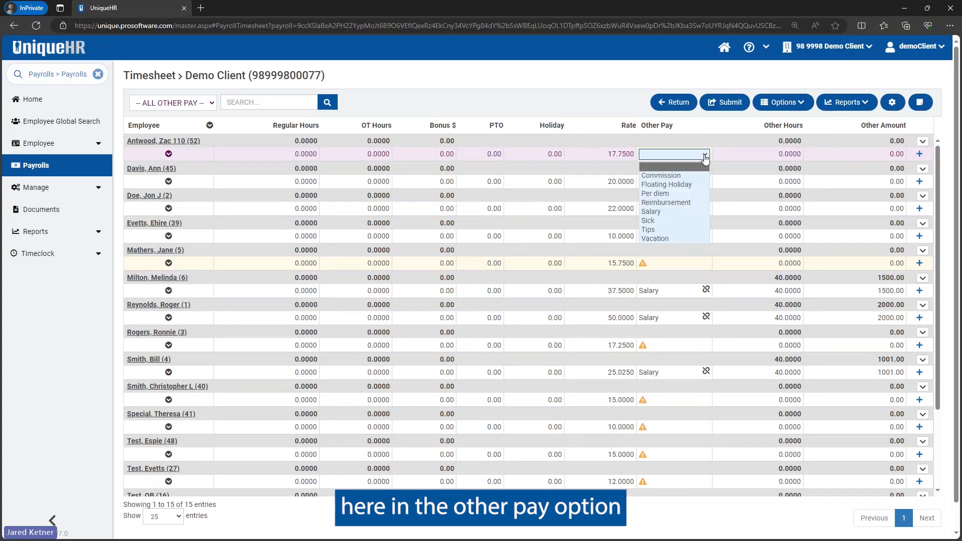
click(705, 155)
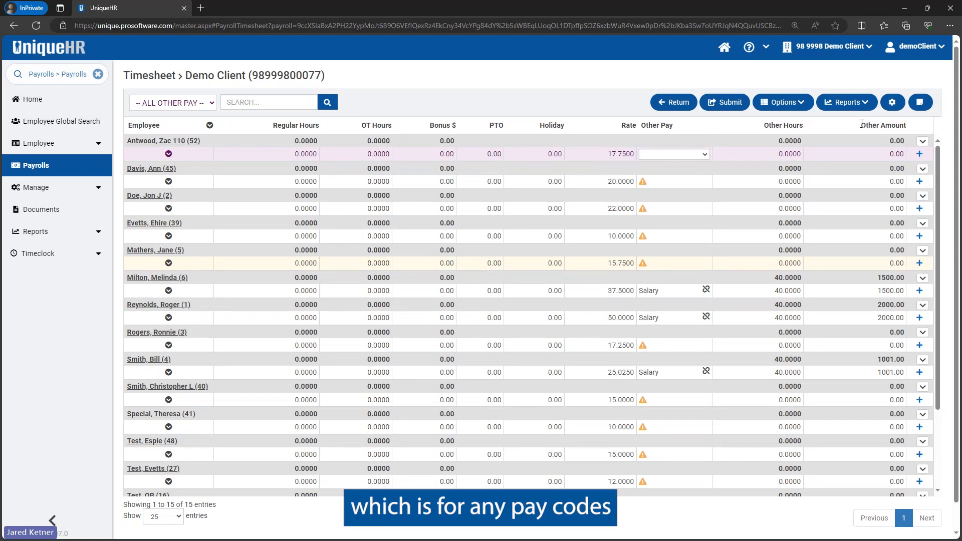
click(704, 156)
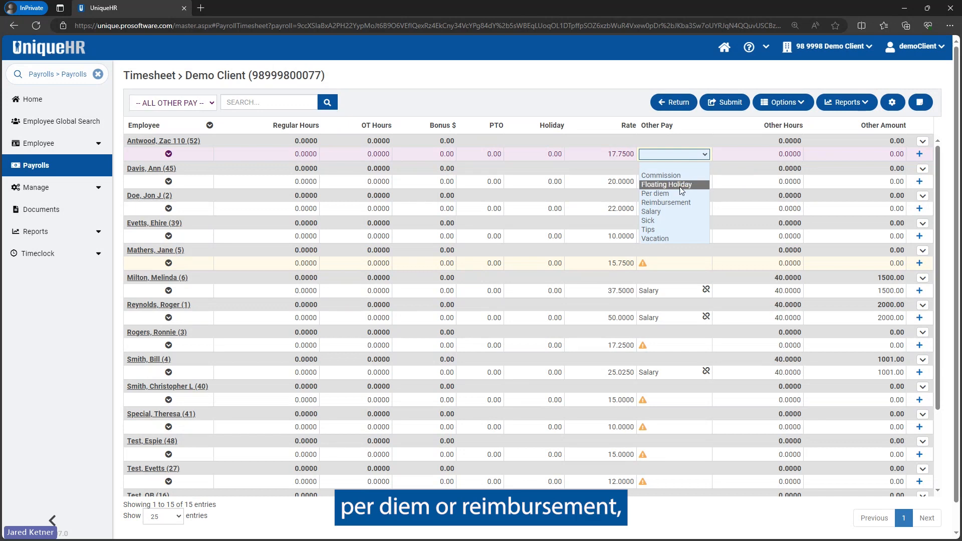
click(707, 155)
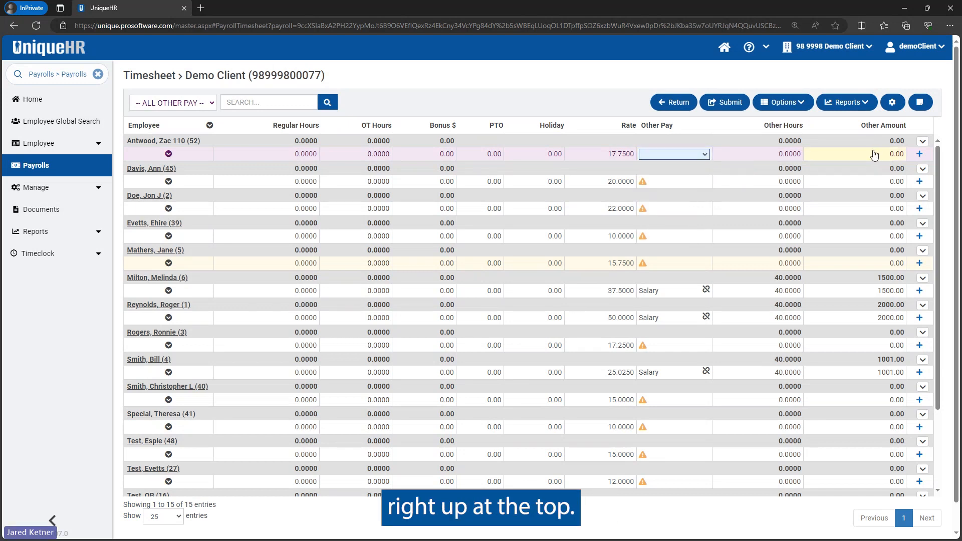
Filter the timesheet to Salary pay and restore the pay filter to ALL OTHER PAY
click(210, 105)
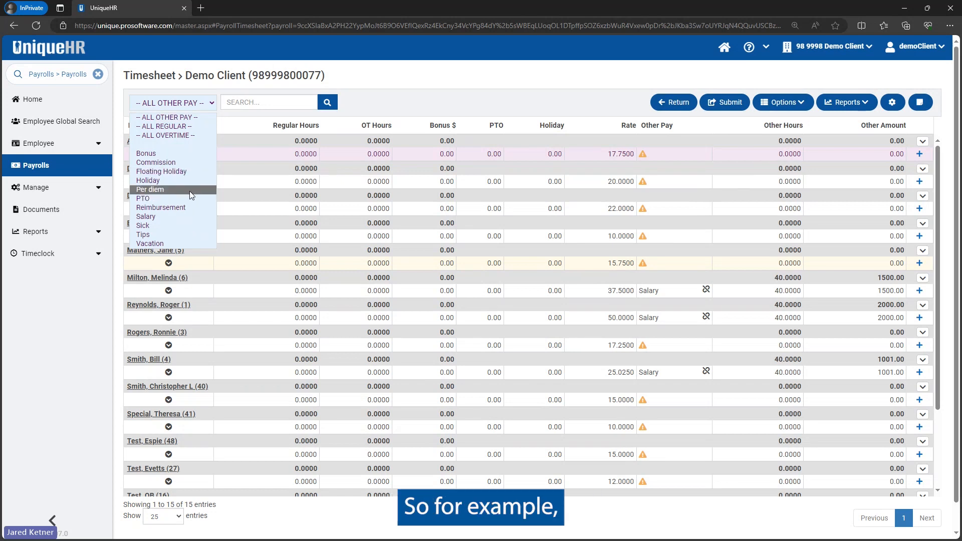
click(155, 219)
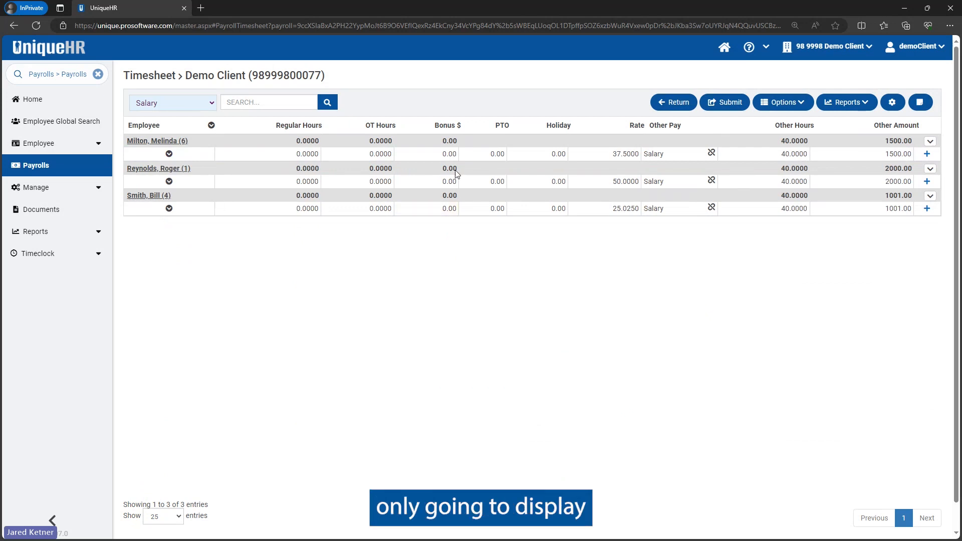
click(208, 108)
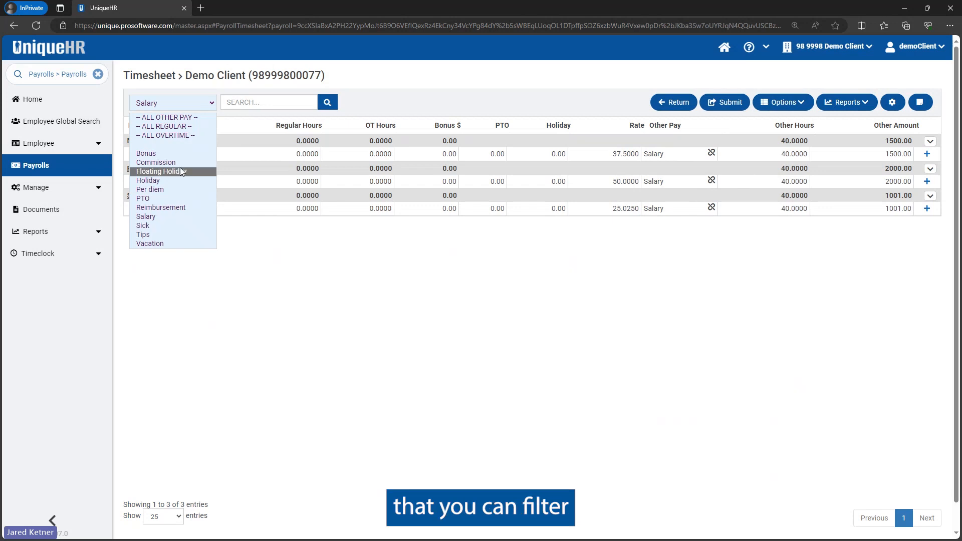
click(175, 119)
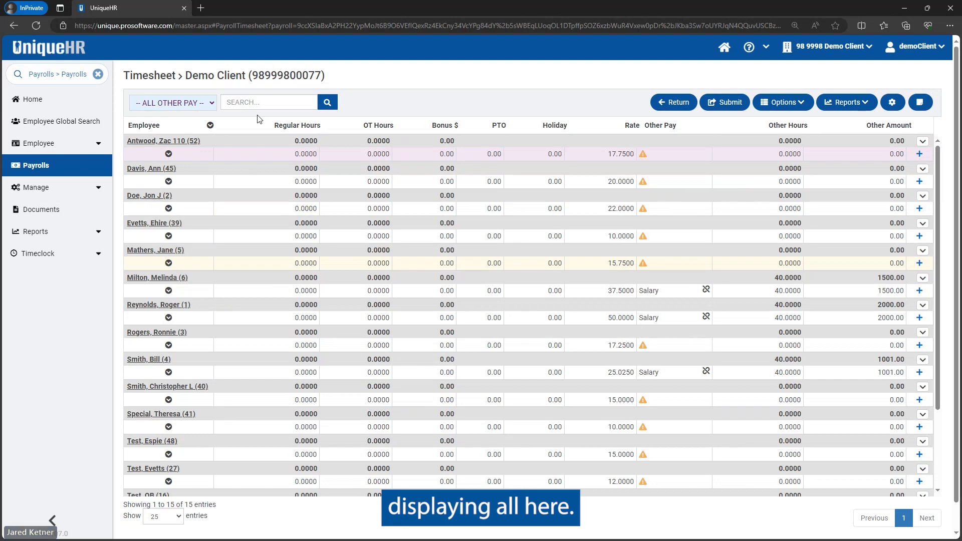
Search the timesheet for an employee by first name and clear the search
click(251, 102)
text(jon)
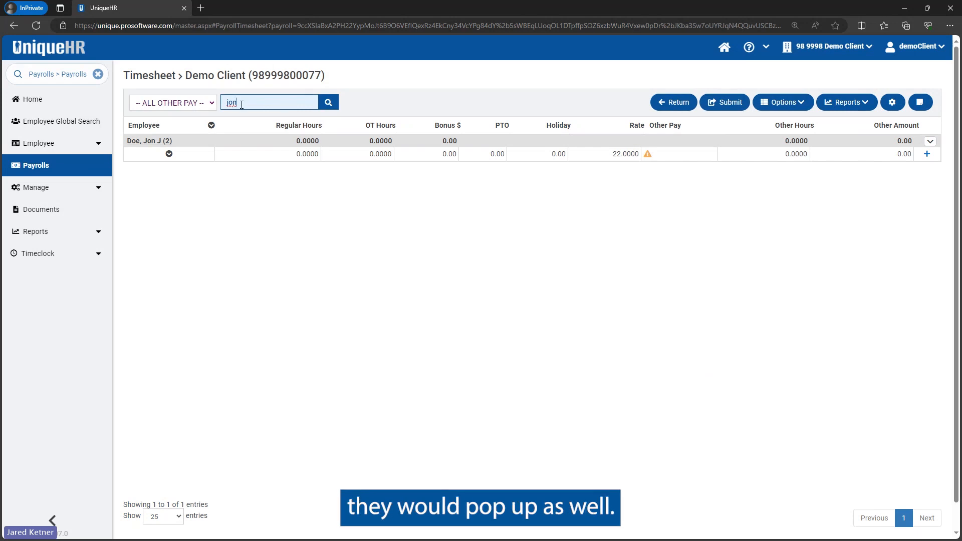
key(BackSpace)
key(BackSpace)
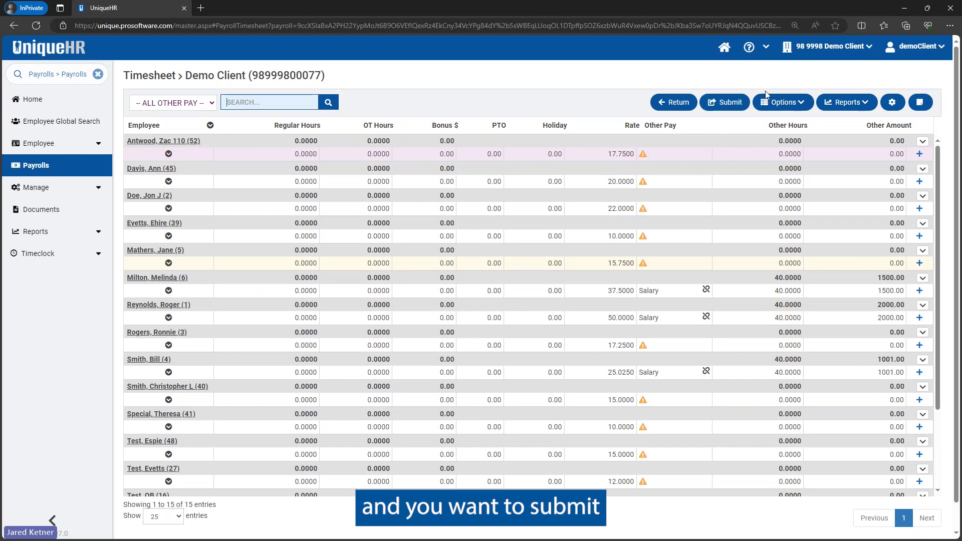
click(802, 103)
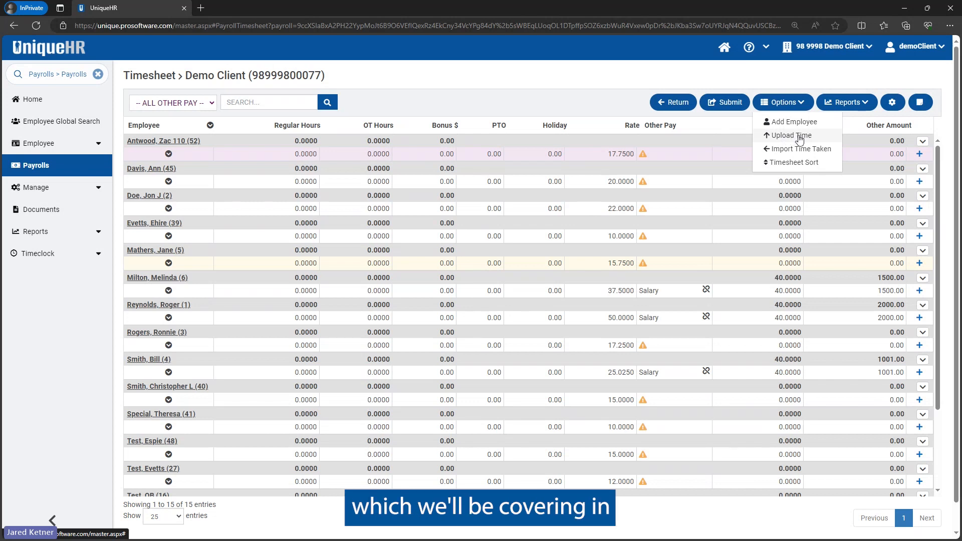
click(865, 105)
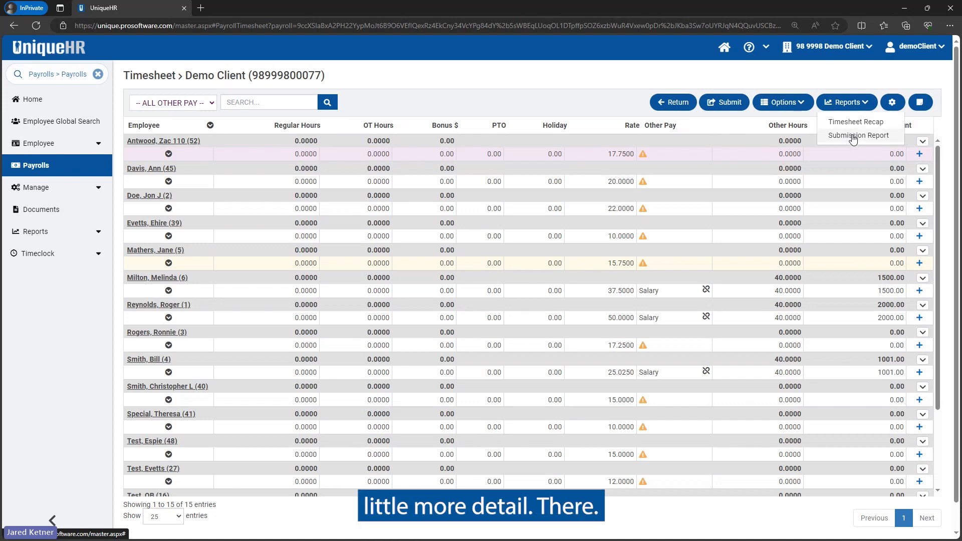
Add the Department tracking level as a timesheet column and save the column settings
click(889, 106)
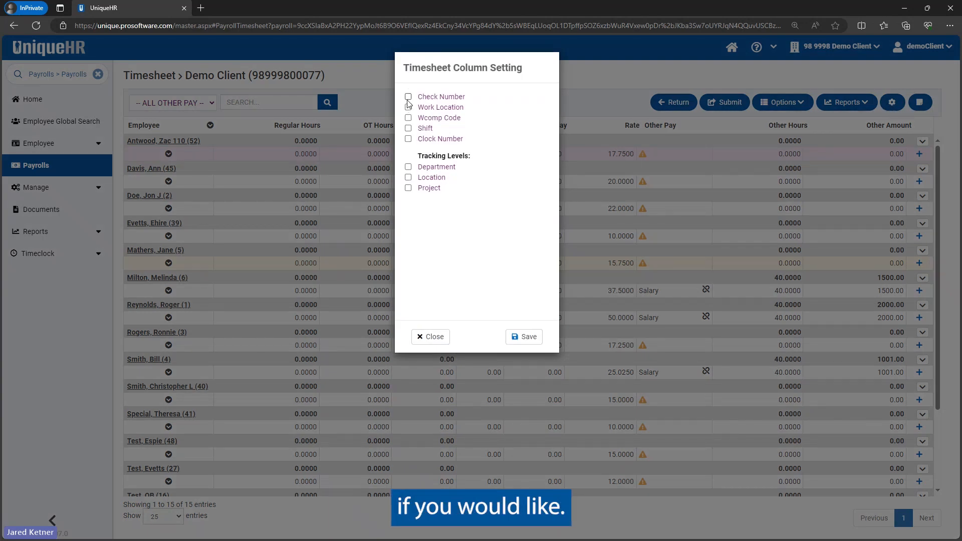
click(408, 167)
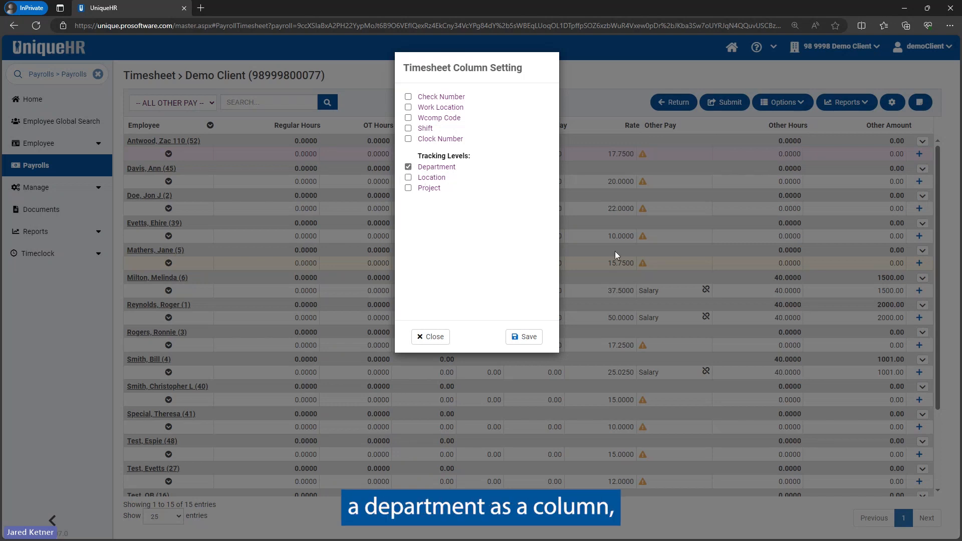
click(519, 344)
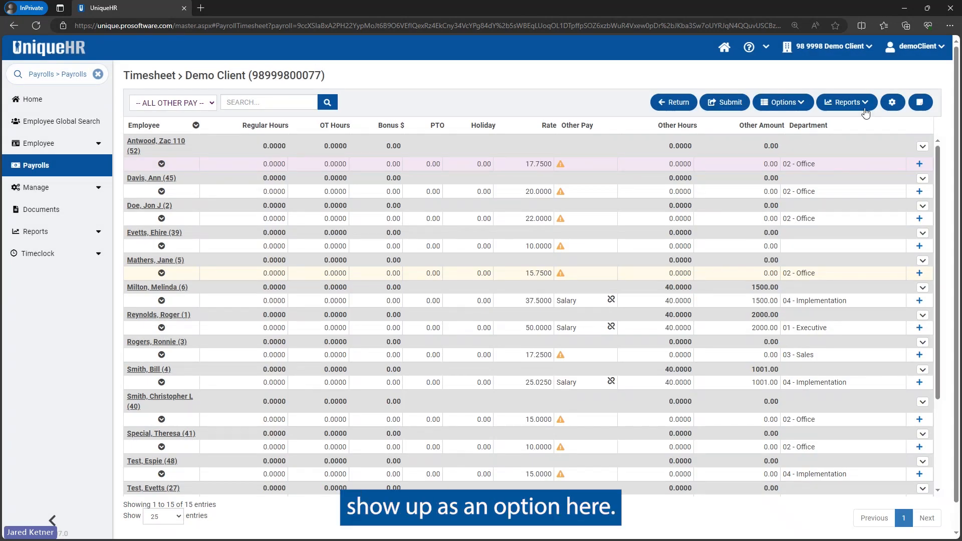
Remove the Department column from the timesheet and save the column settings
click(894, 103)
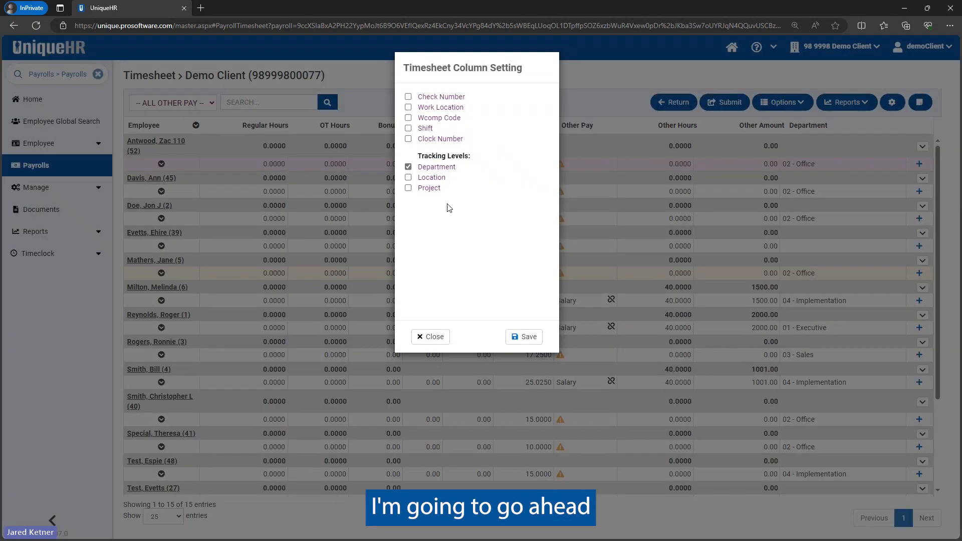
click(408, 167)
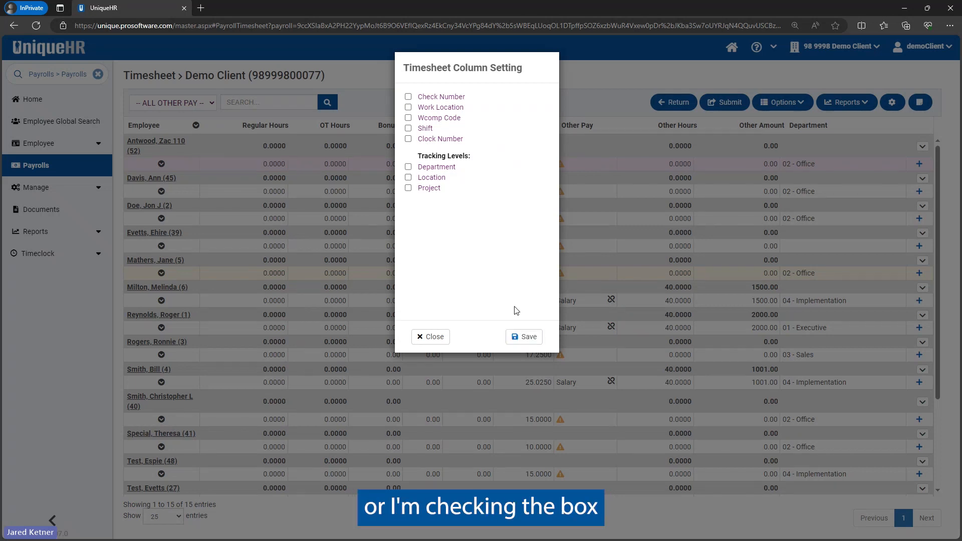
click(524, 337)
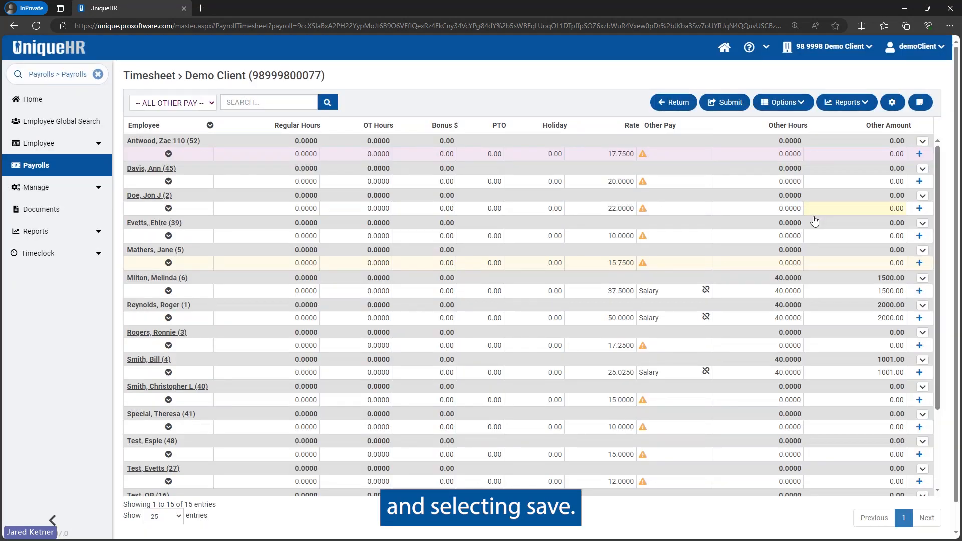
View the payroll notes and close them without entering a note
click(924, 103)
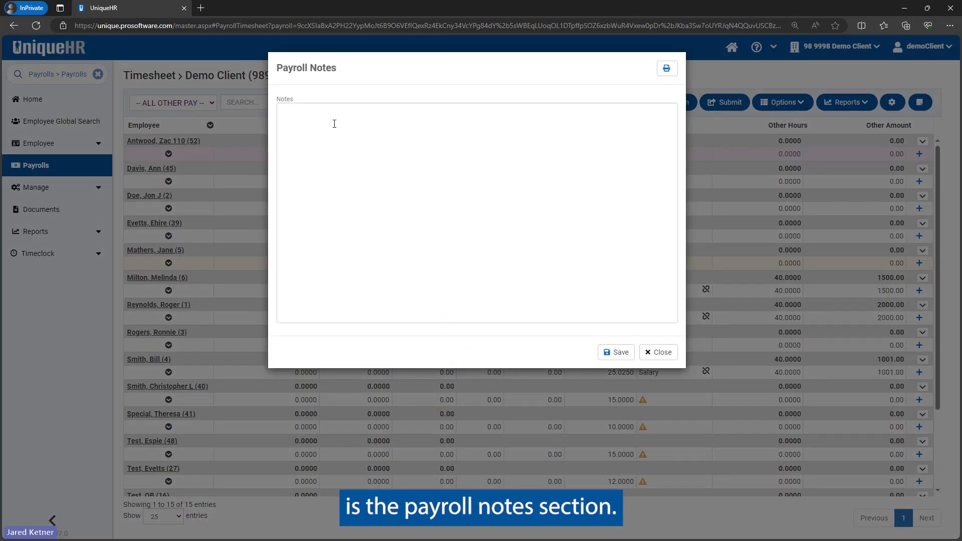
click(326, 111)
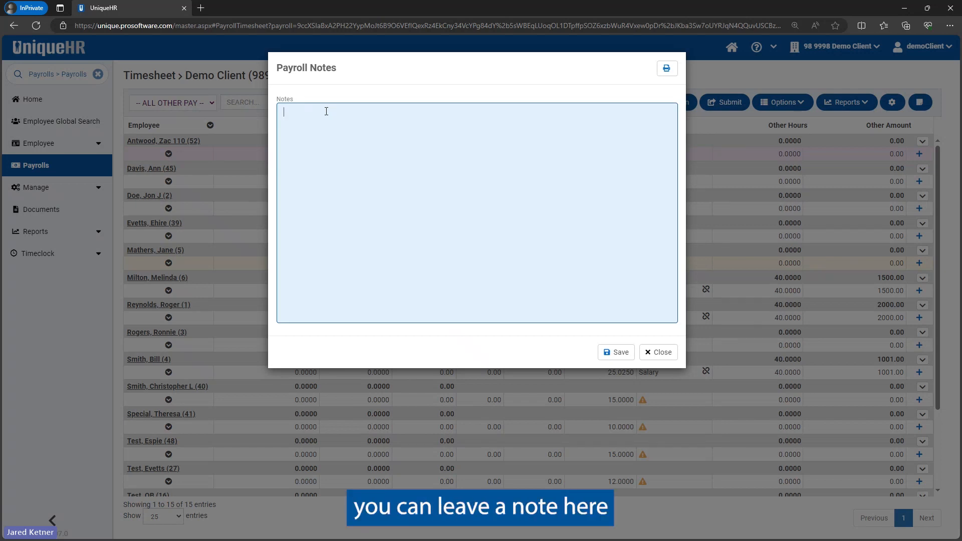
click(657, 353)
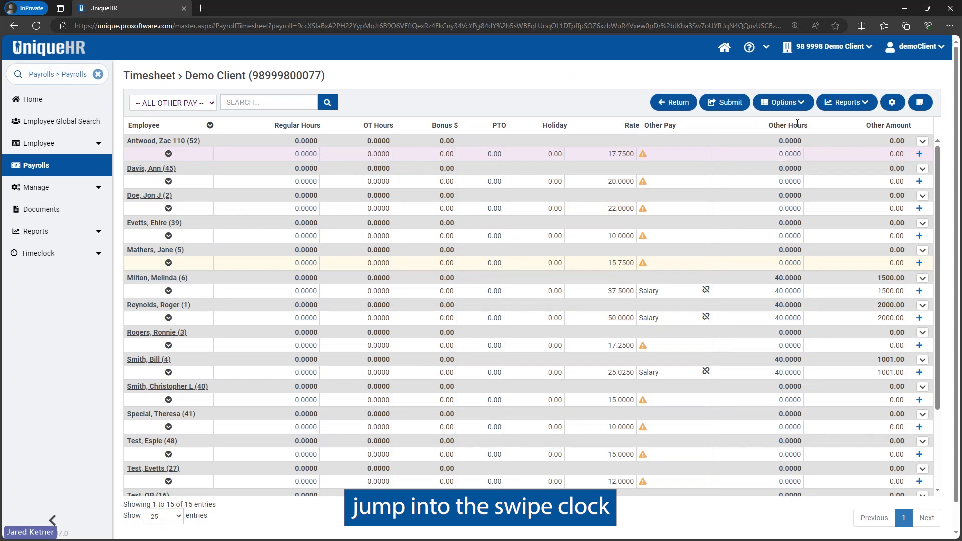
Preview the SwipeClock time data for the default payroll date and import it into the timesheet
click(802, 102)
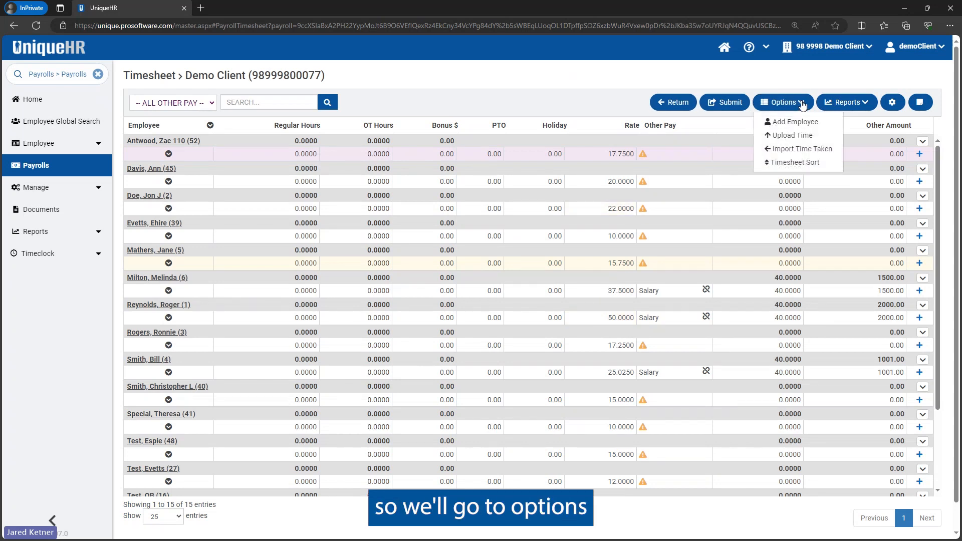
click(785, 136)
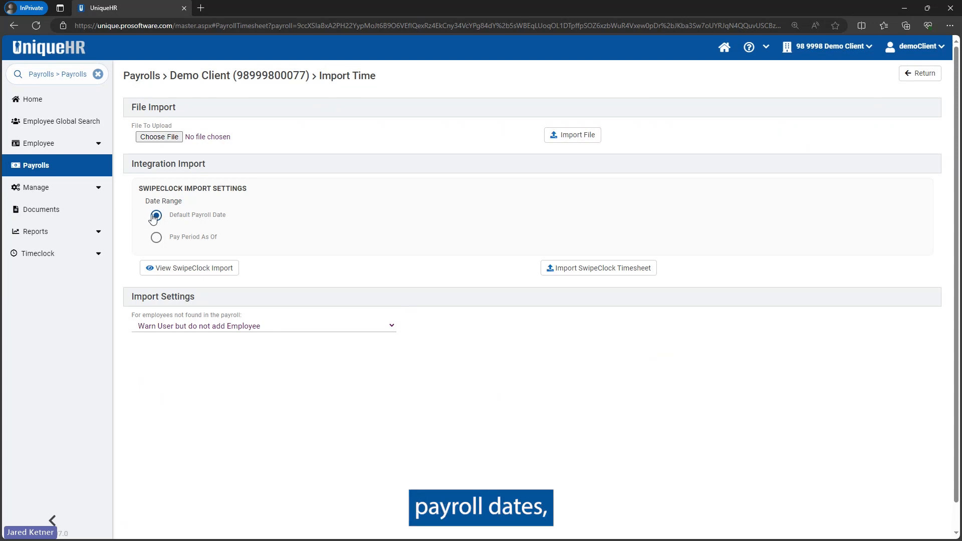
click(162, 271)
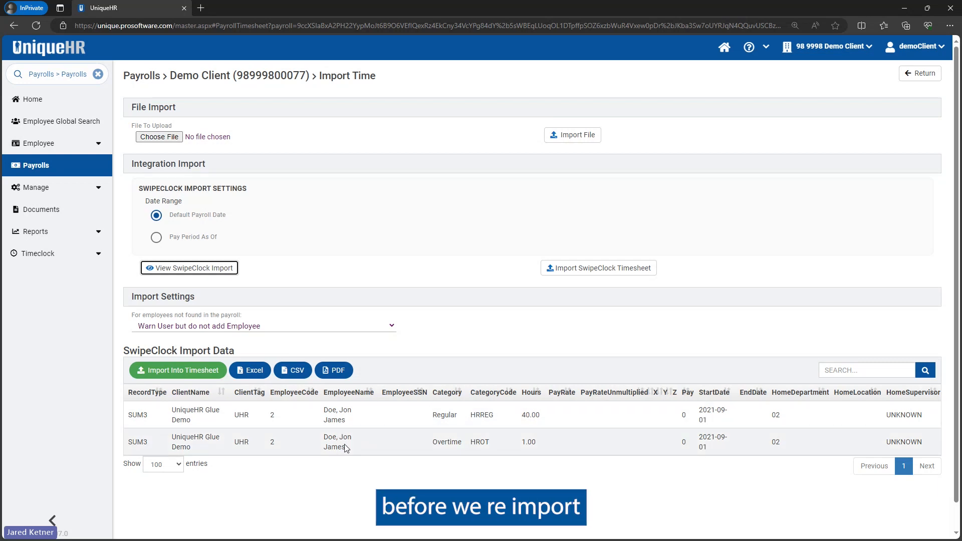
click(166, 373)
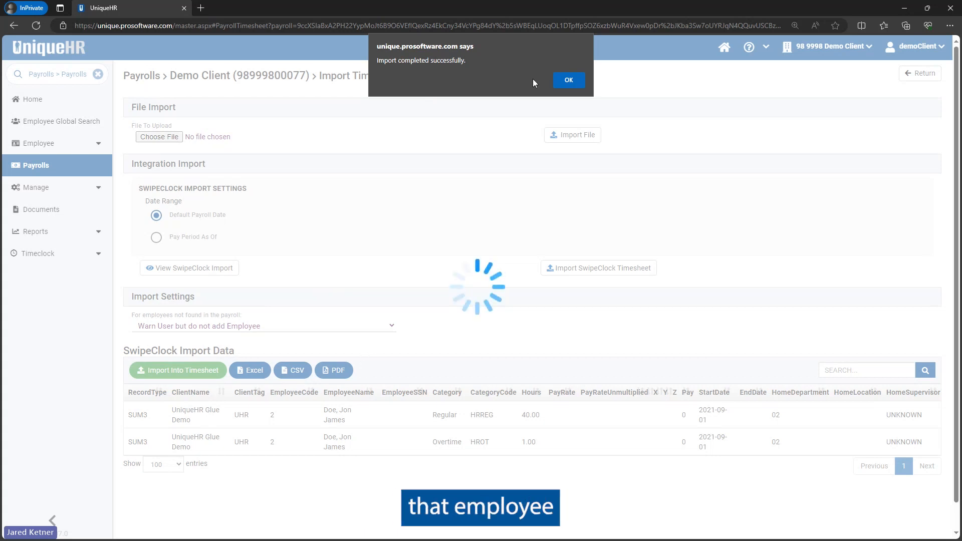
Acknowledge the completed SwipeClock import and return to the payroll timesheet
click(567, 84)
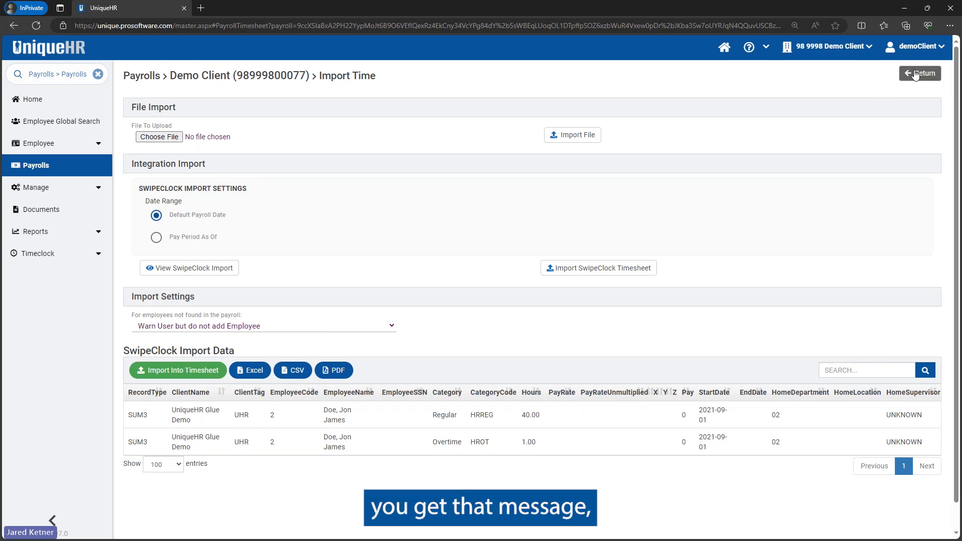
click(918, 75)
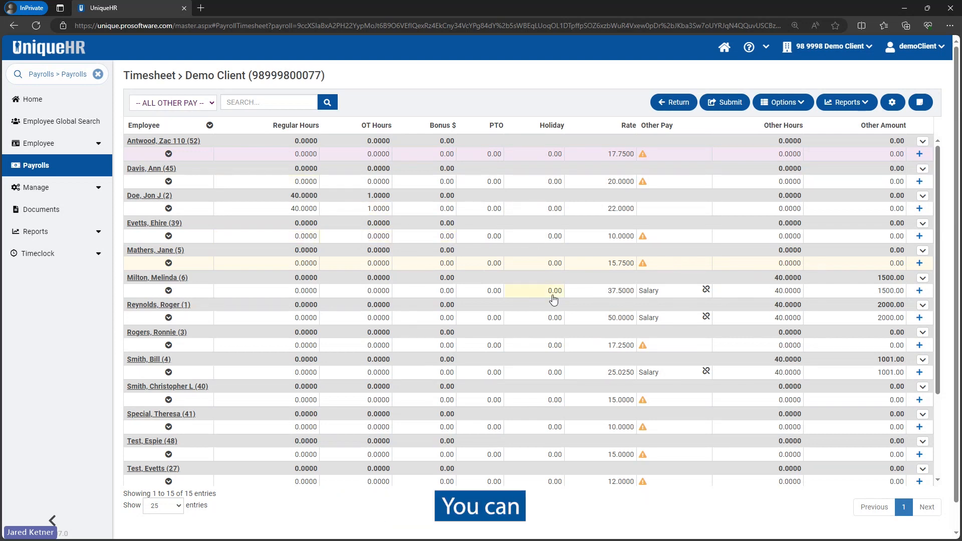
Look at the timesheet's report options and the supervisor SwipeClock access under Timeclock
click(858, 102)
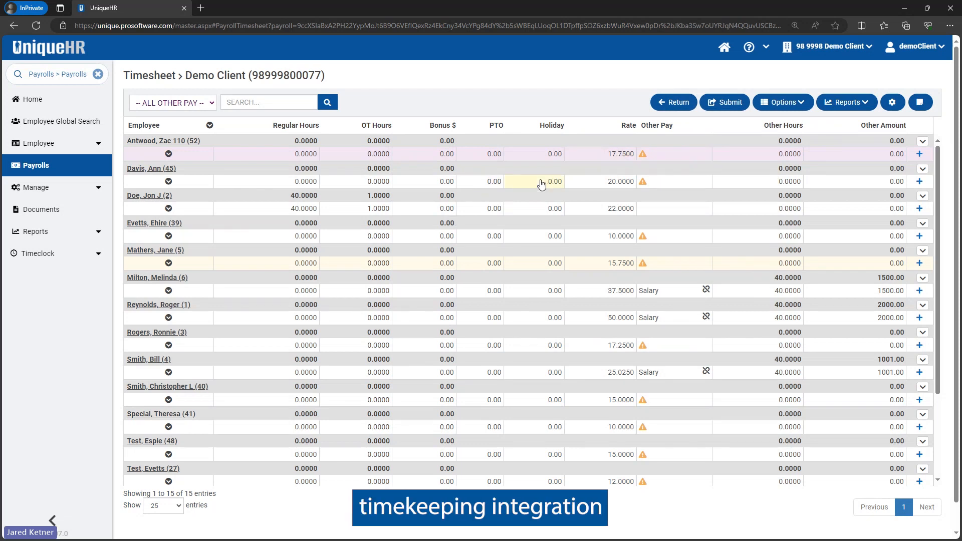
click(98, 256)
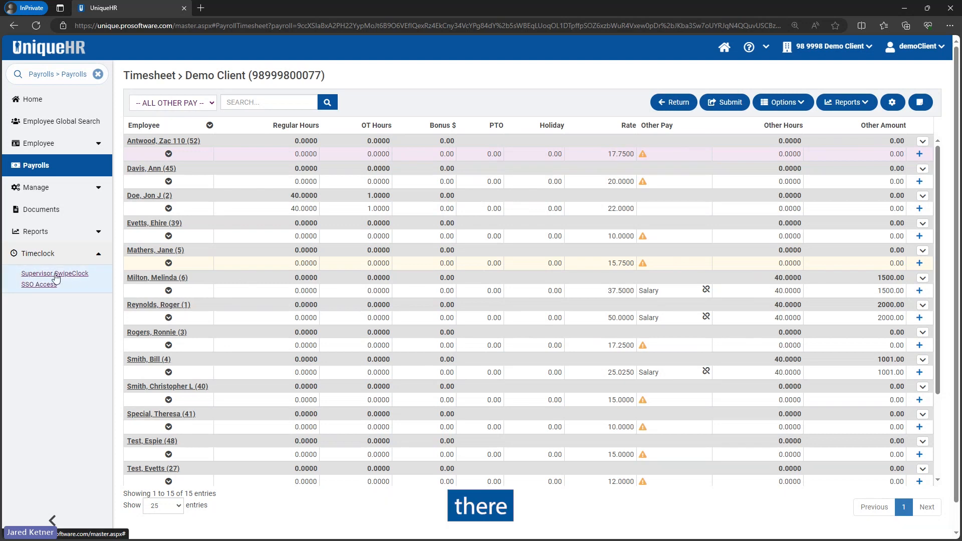
click(98, 258)
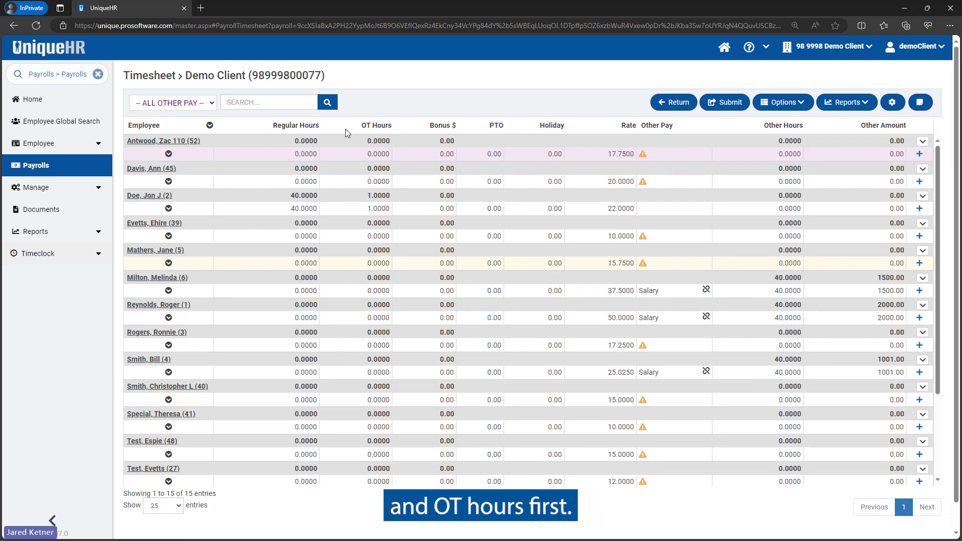
Enter 40 regular hours and 8 PTO hours for the second employee in the timesheet, leaving overtime at 0
click(282, 181)
text(4)
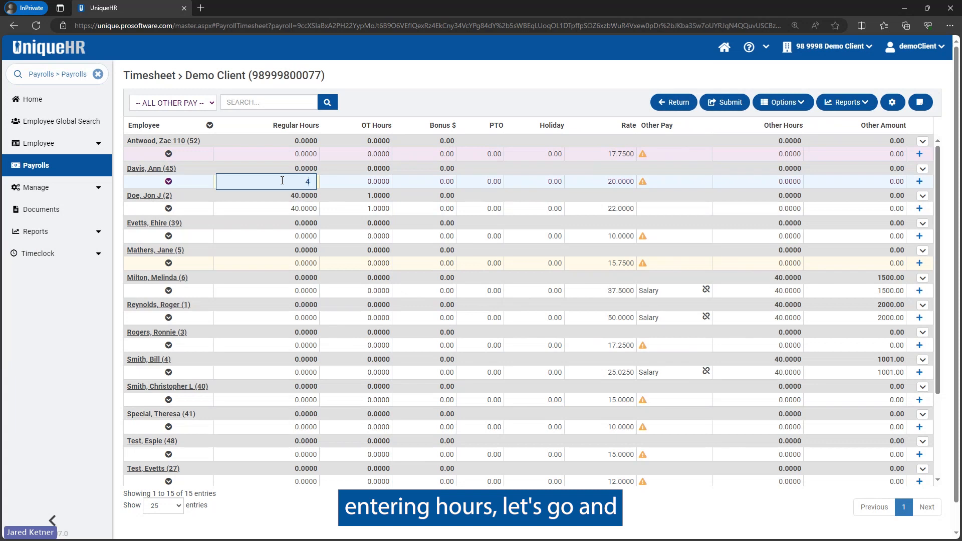
text(0)
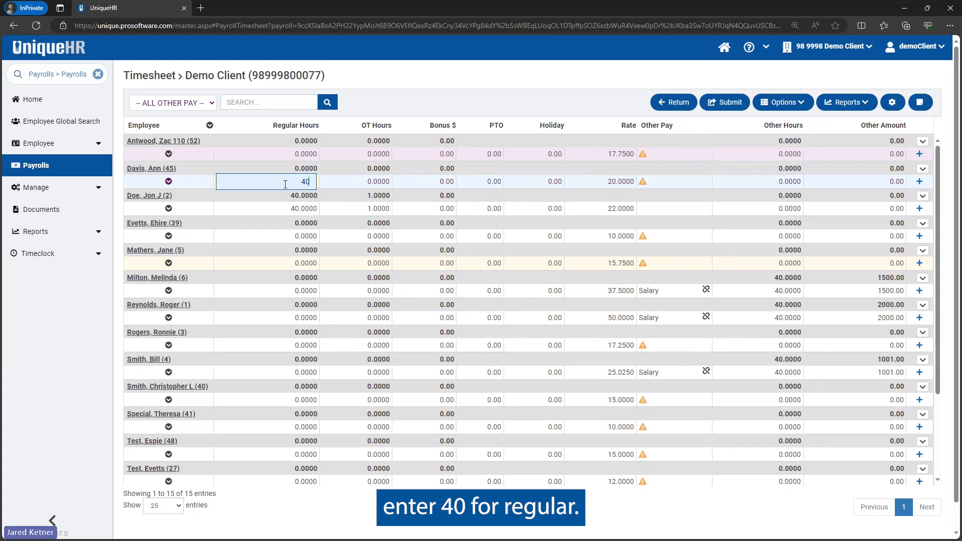
click(361, 182)
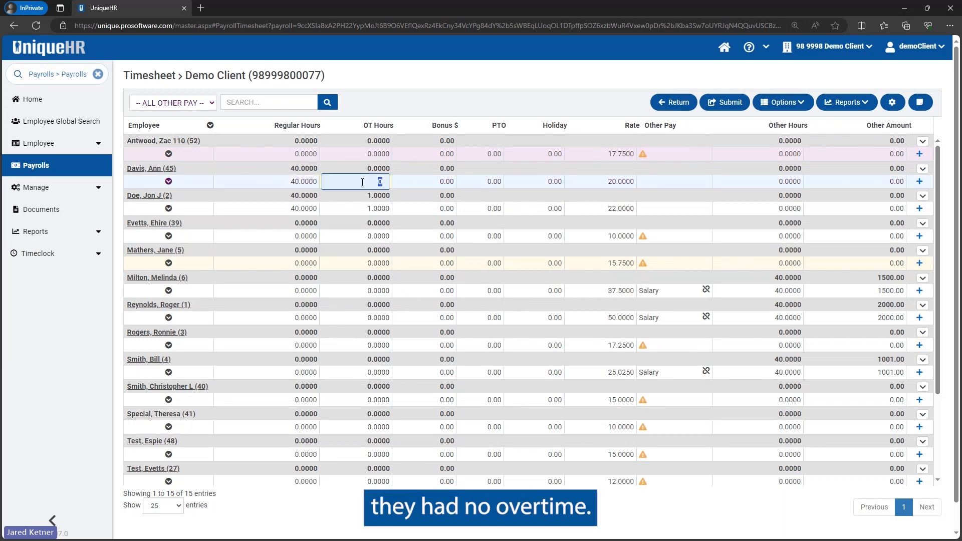
click(363, 183)
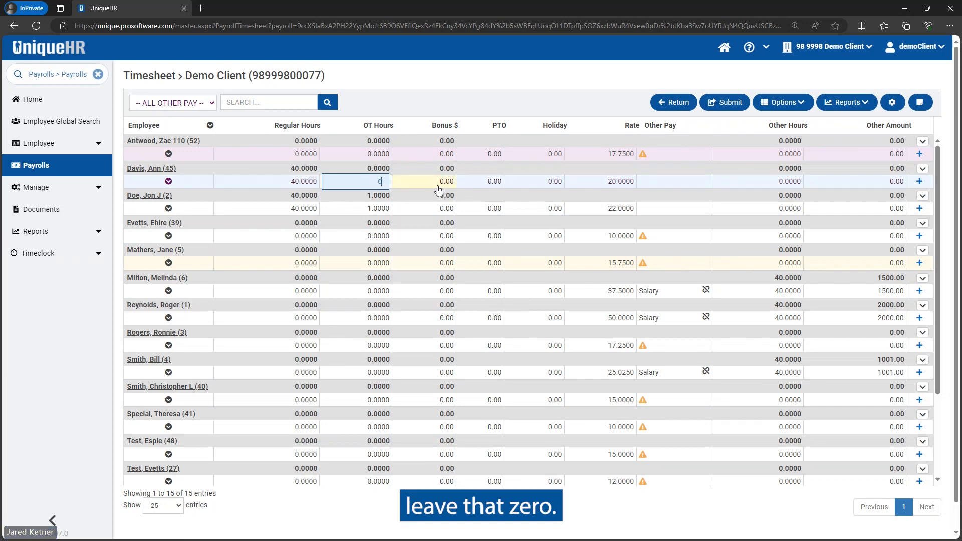
click(477, 183)
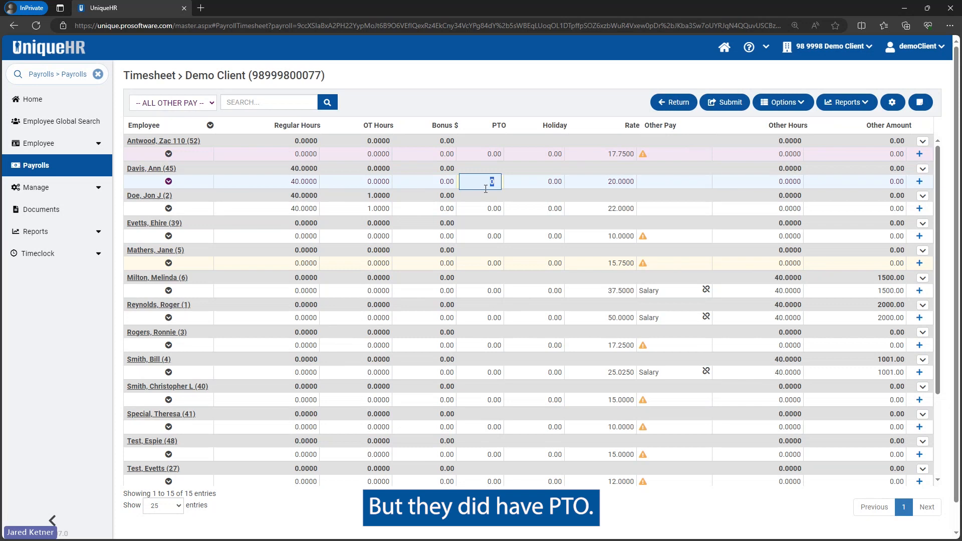
text(8)
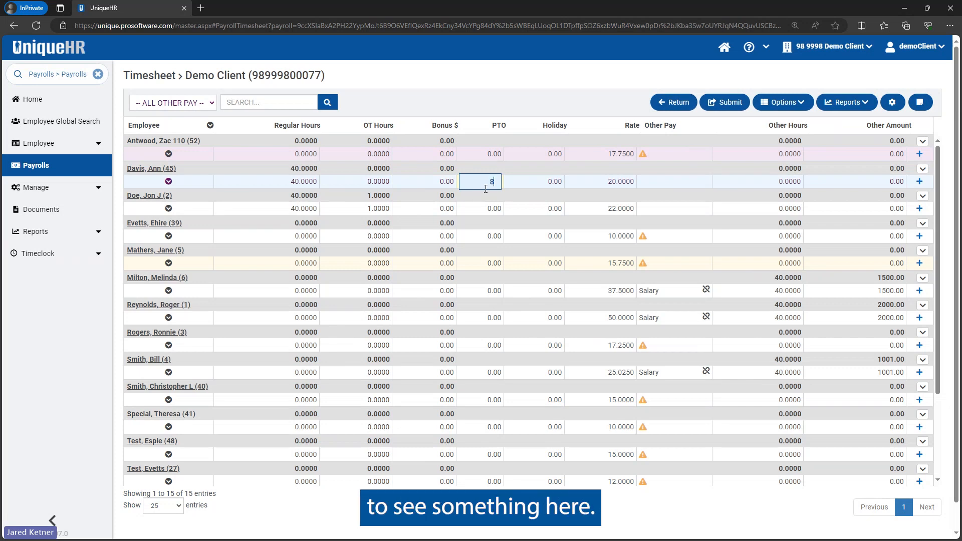
key(Tab)
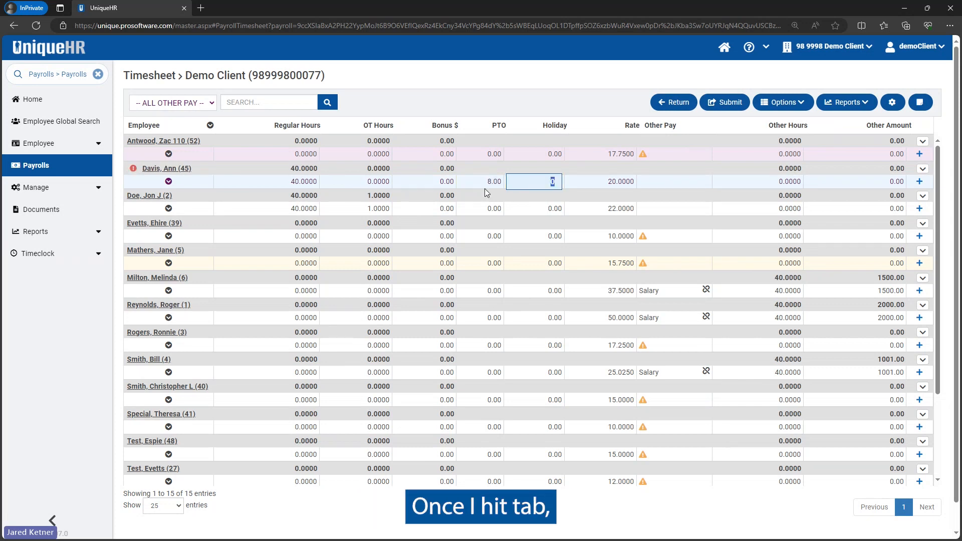
Check the second employee's hours alert and set their regular hours to 32
mouse_move(138, 171)
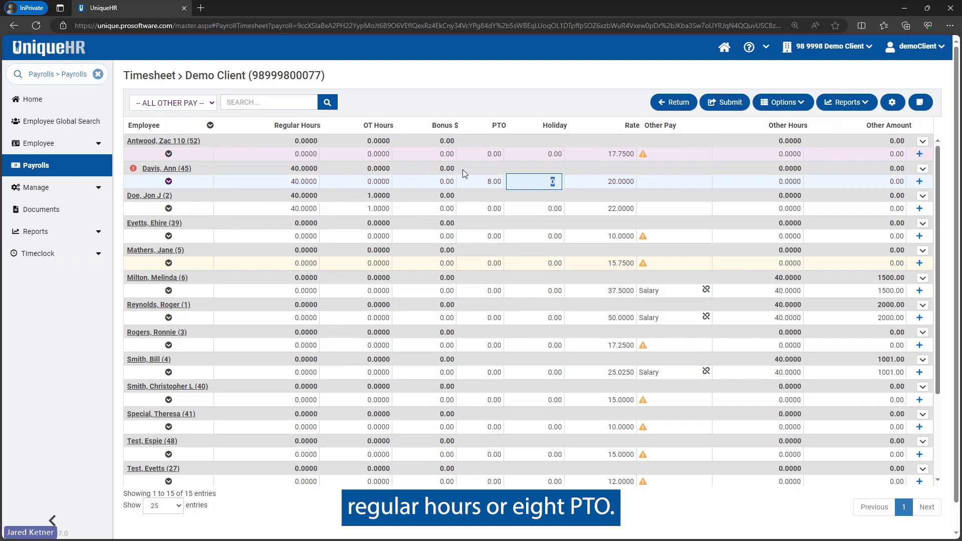
click(283, 180)
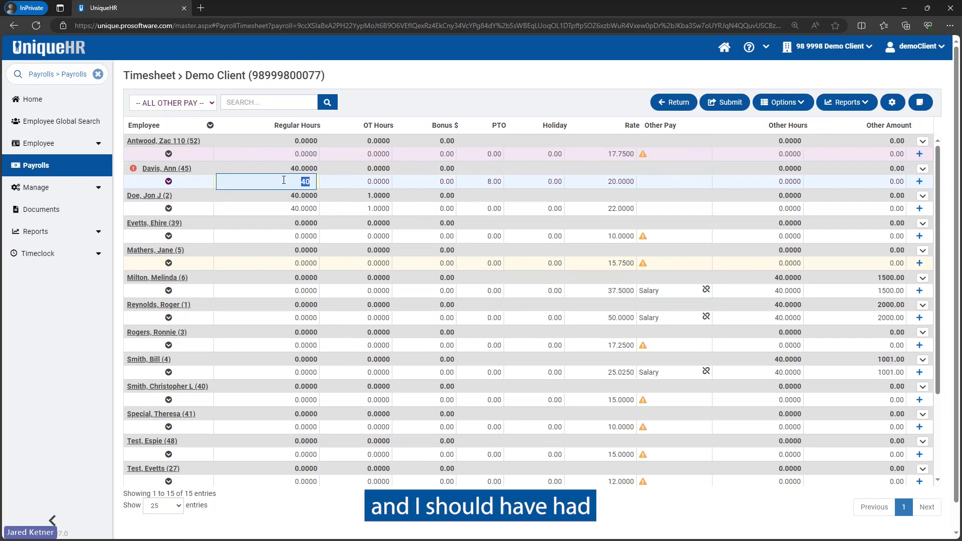
text(32)
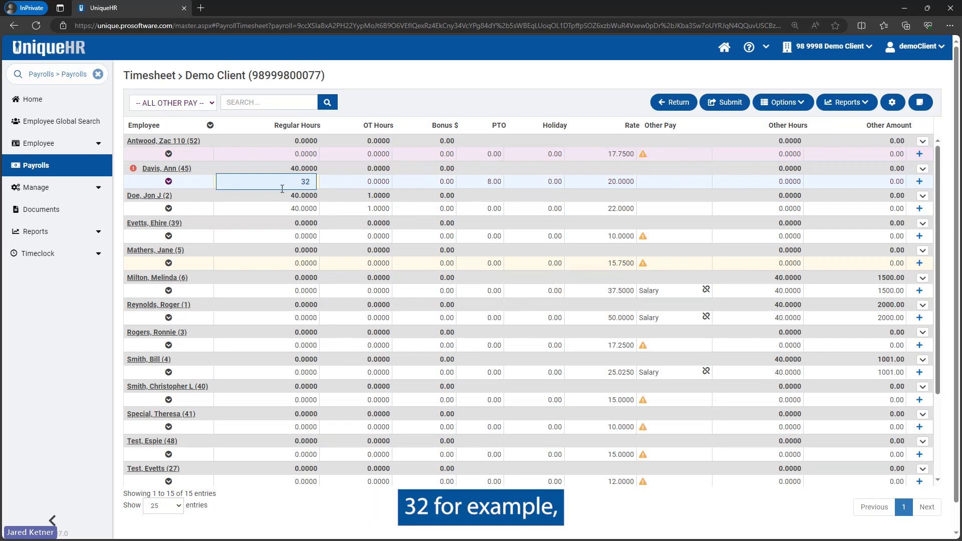
key(Tab)
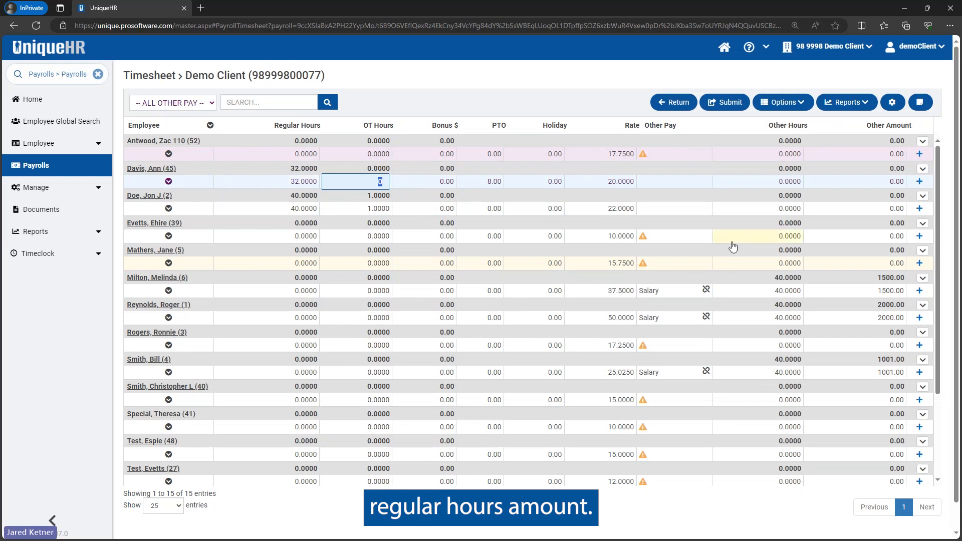
Enter 8 holiday hours for the second employee and set their regular hours to 24
click(544, 183)
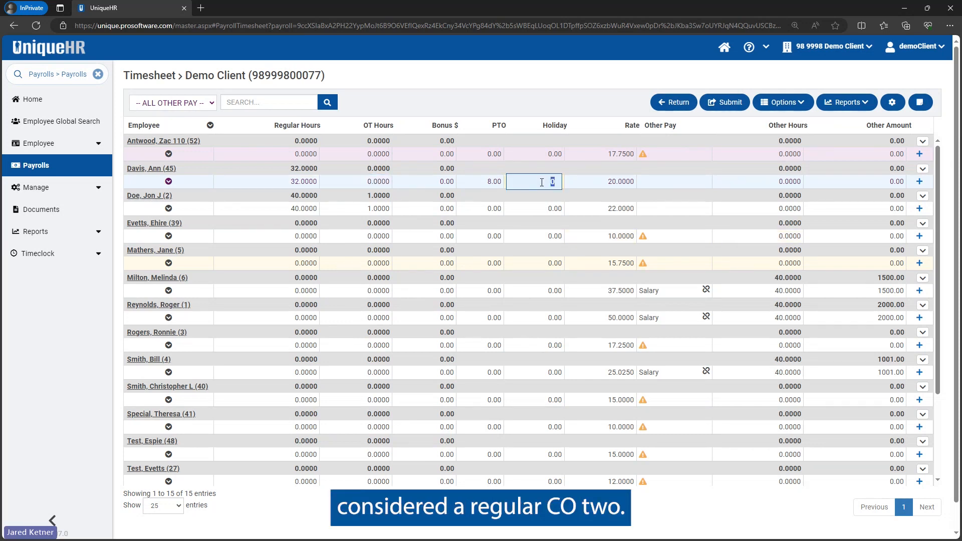
text(8)
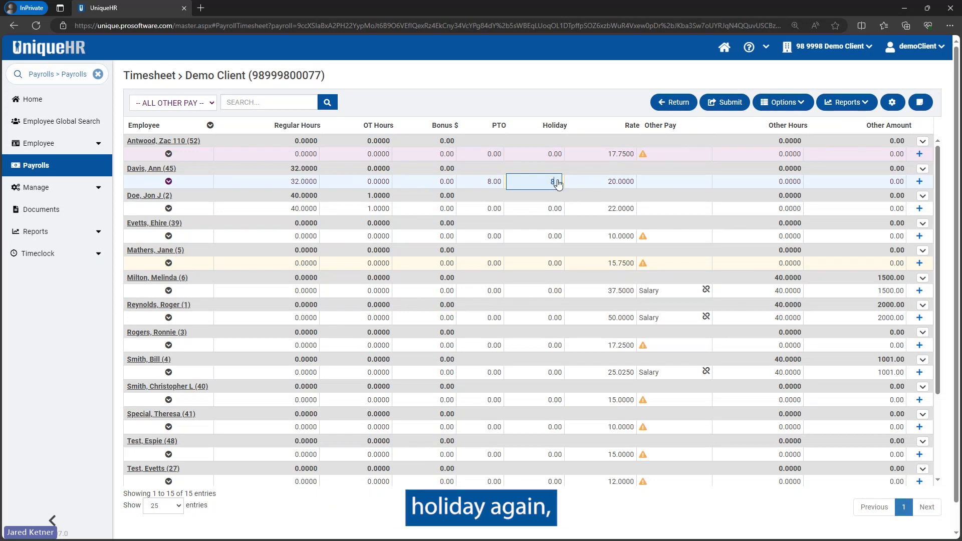
key(Tab)
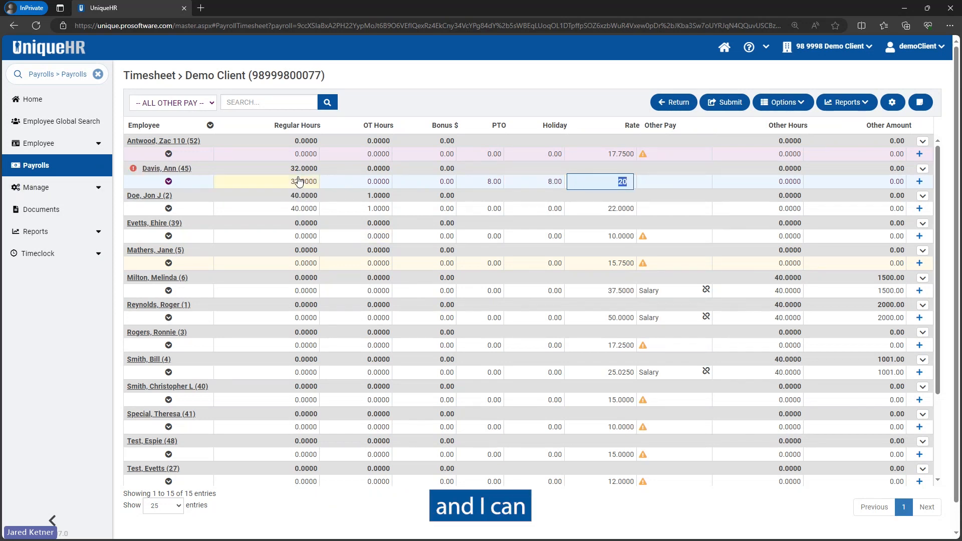
click(294, 185)
text(24)
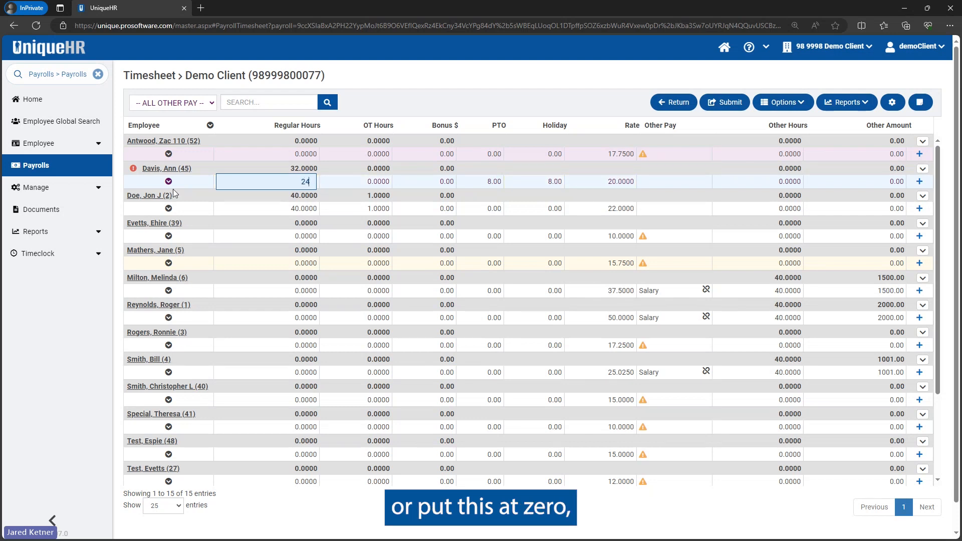
key(Tab)
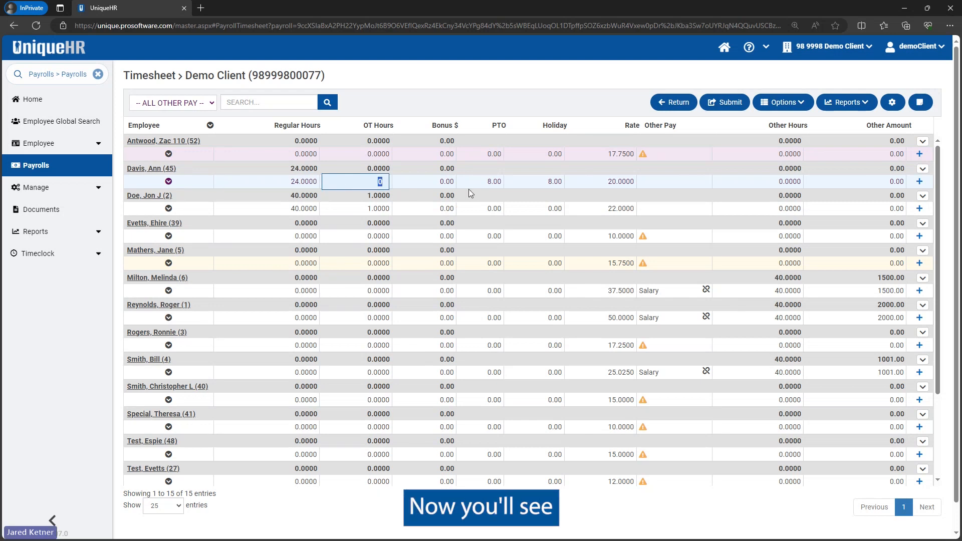
Add Per diem as the second employee's other pay, with an amount of 50
click(685, 187)
click(705, 183)
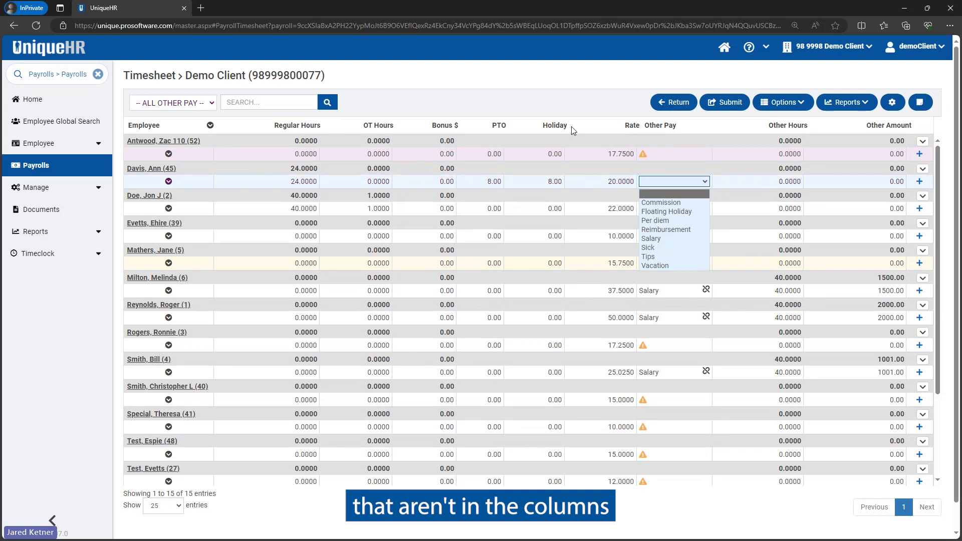
click(664, 221)
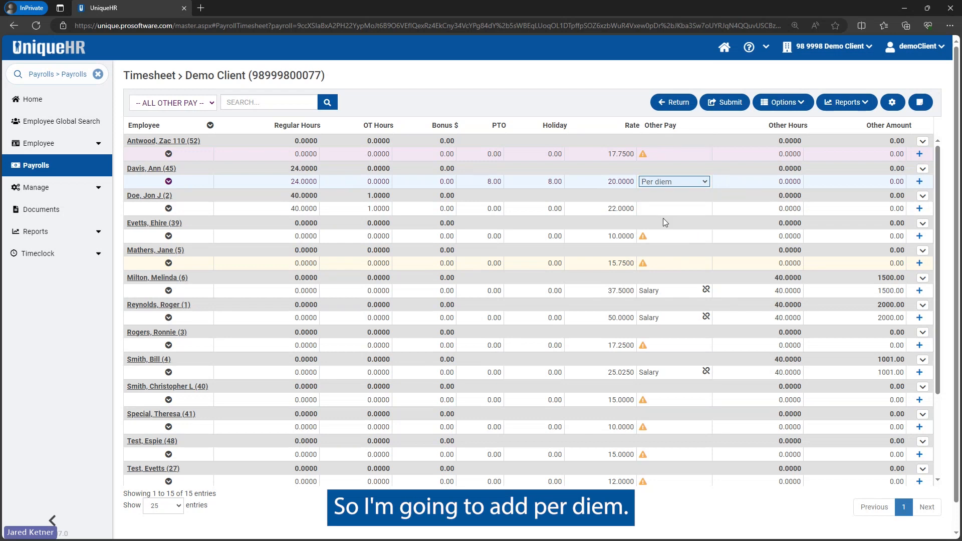
click(873, 182)
text(50)
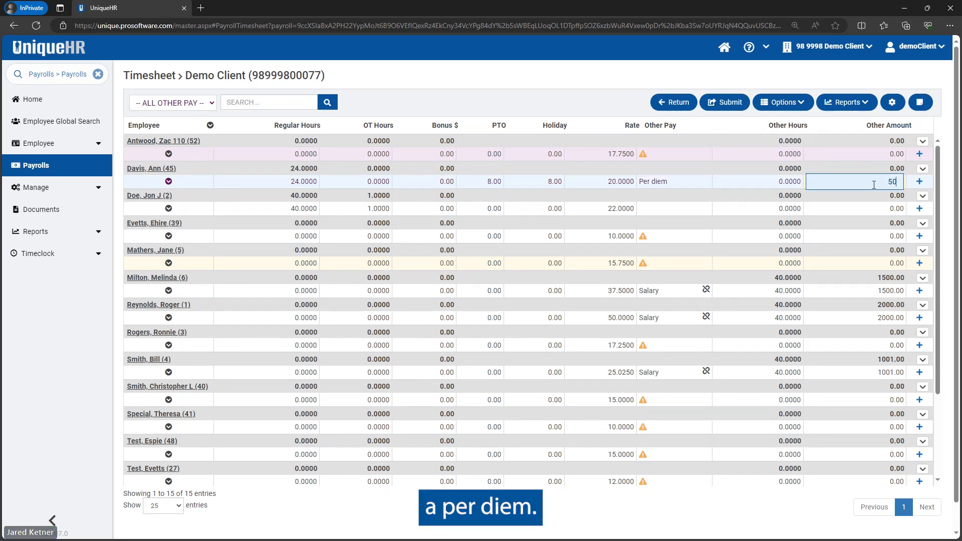
key(Tab)
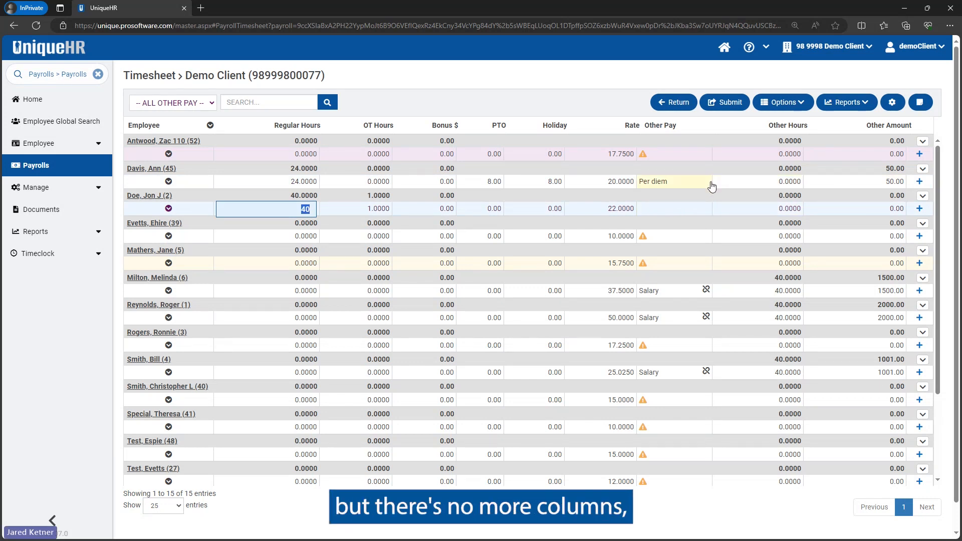
Add a second pay line for the same employee with Reimbursement as other pay and an amount of 25
click(920, 181)
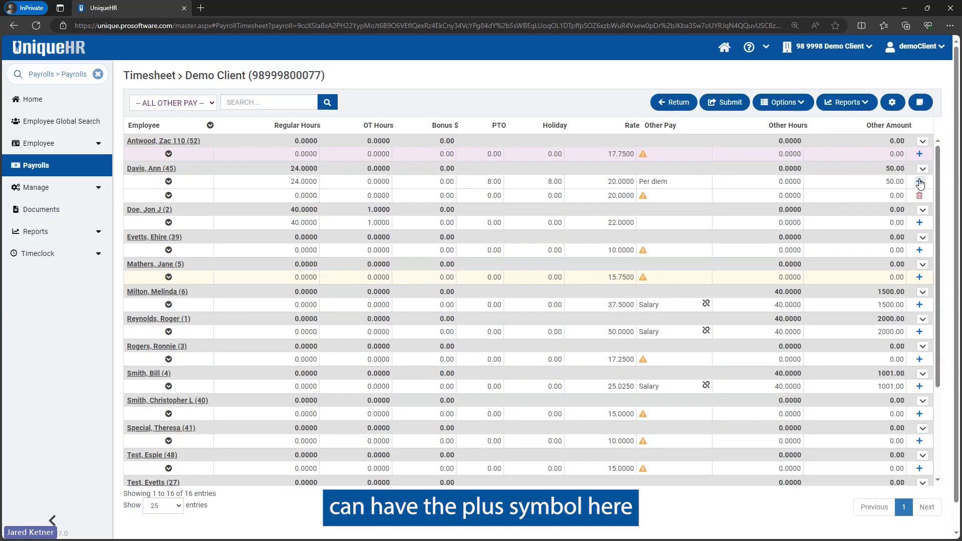
click(665, 197)
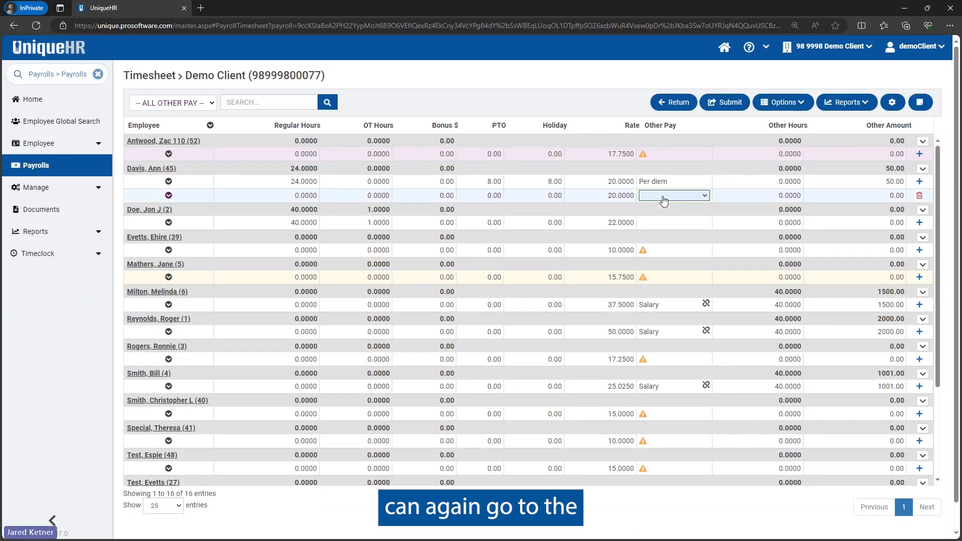
click(705, 199)
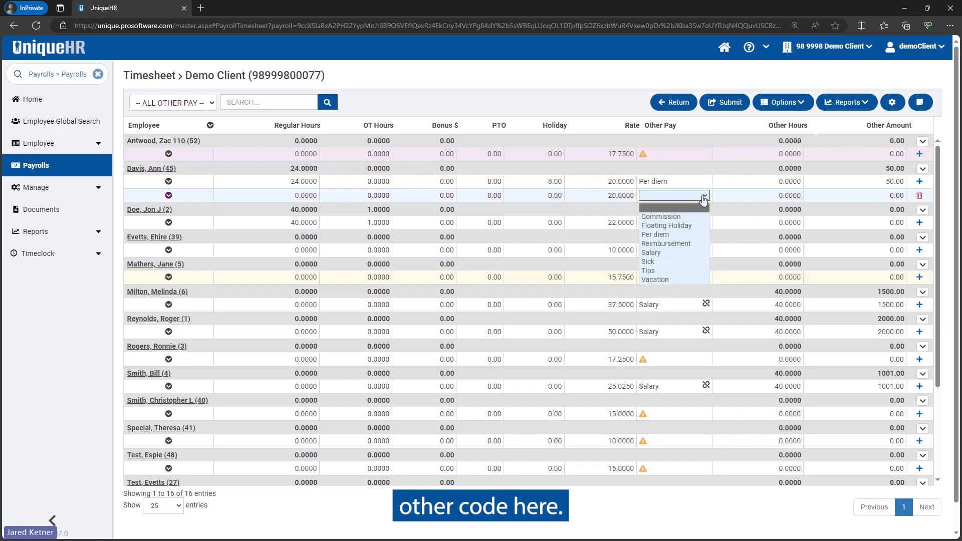
click(665, 244)
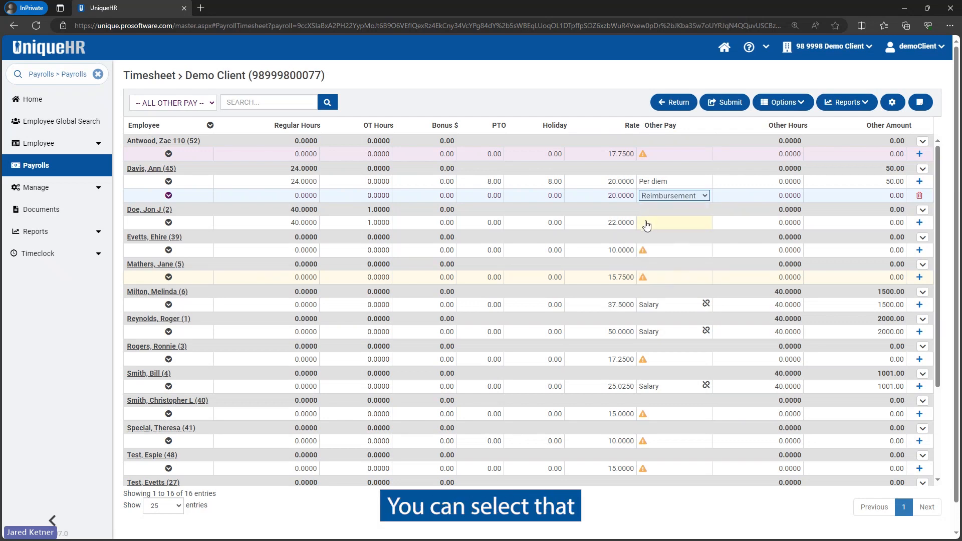
click(885, 197)
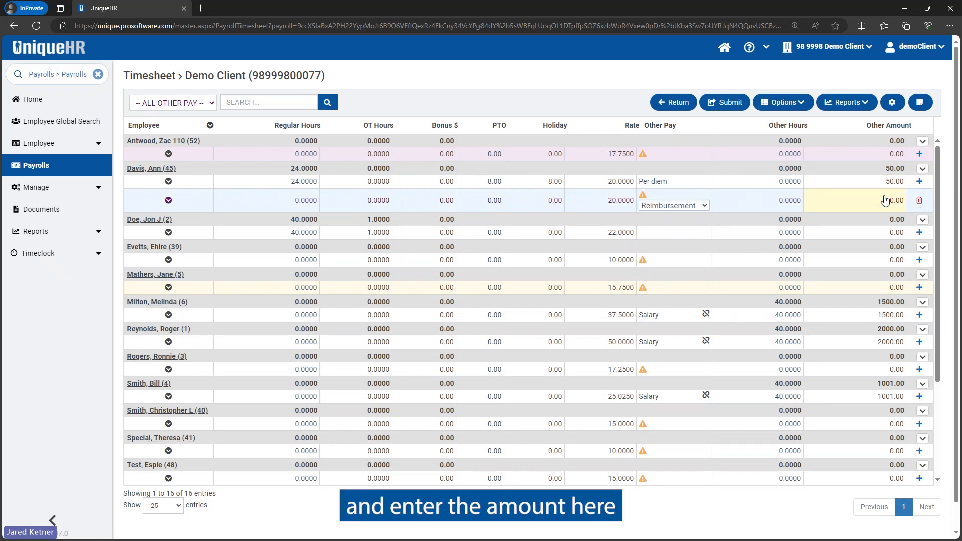
click(885, 200)
text(25)
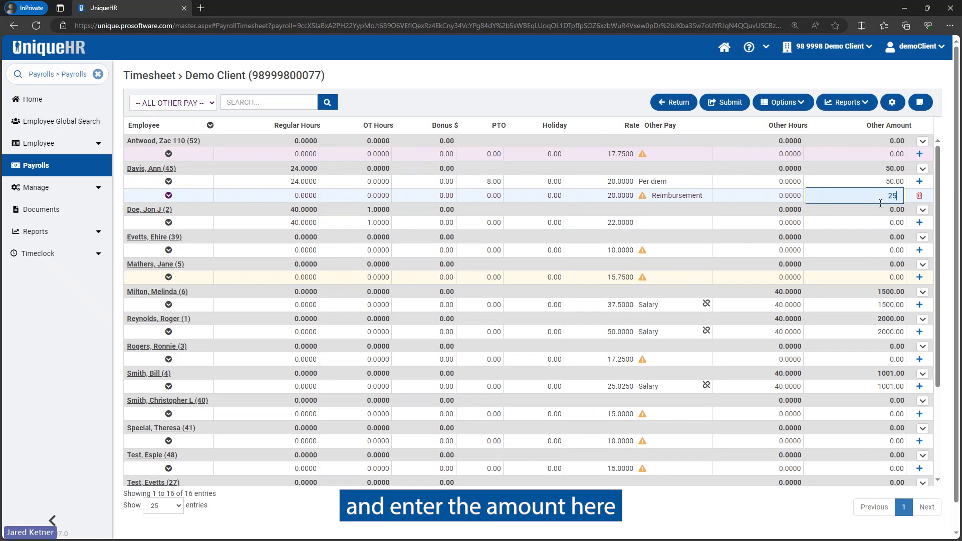
key(Tab)
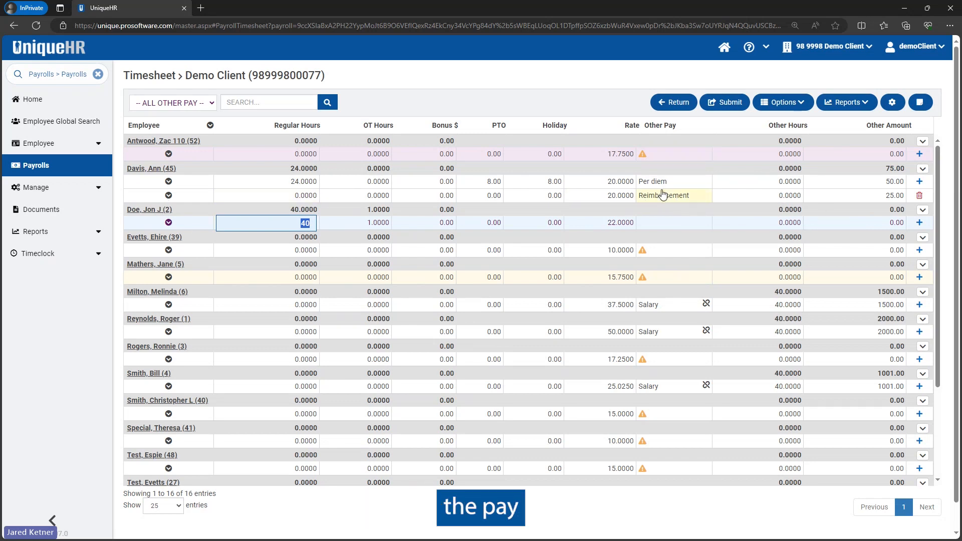
Expand the work location and department details of the employee's Reimbursement and Per diem lines
click(168, 195)
click(169, 181)
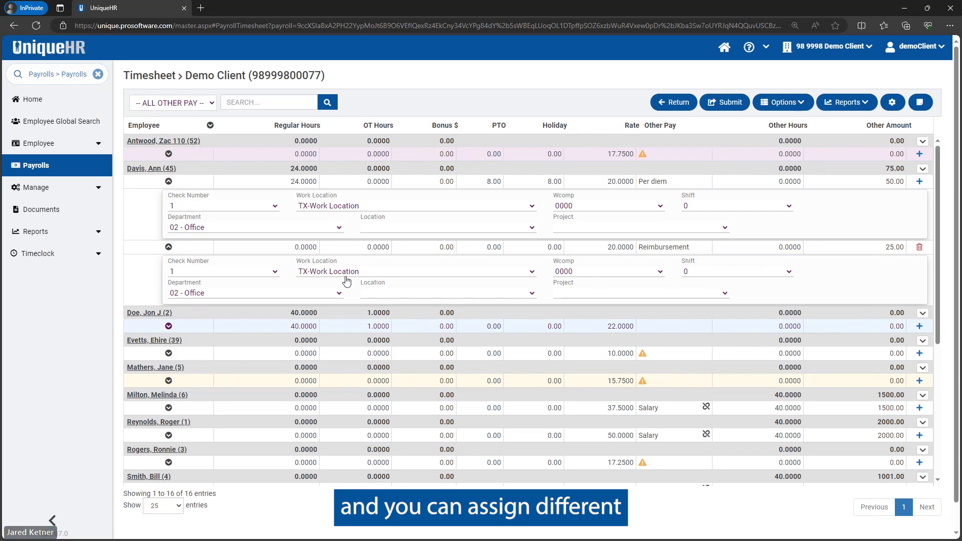
Remove the Reimbursement other pay from the second employee's extra pay line and set its amount to 0
click(683, 248)
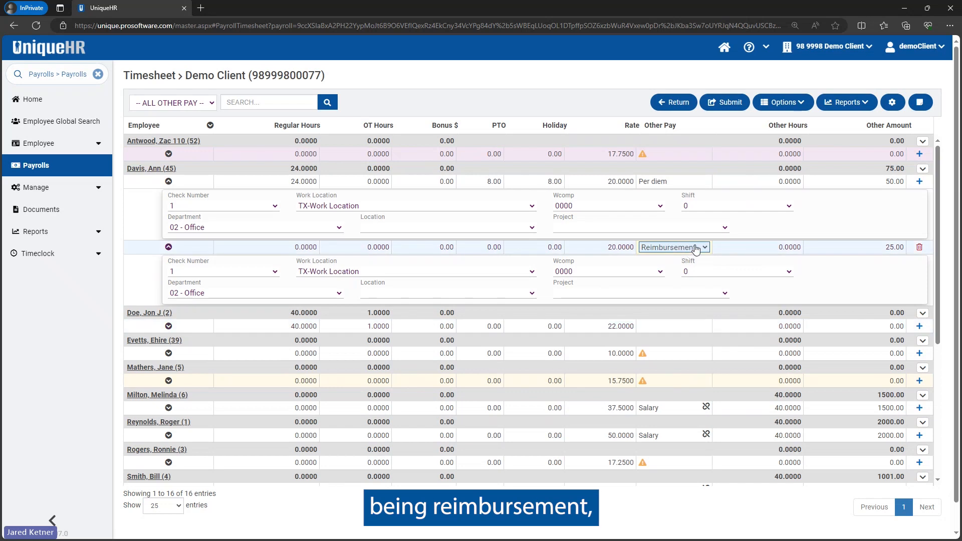
click(703, 249)
click(677, 257)
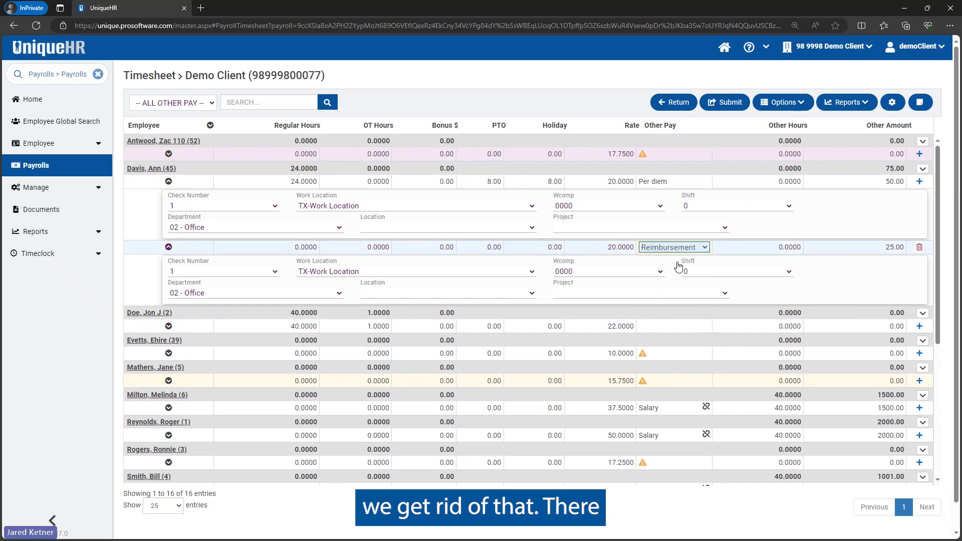
click(892, 249)
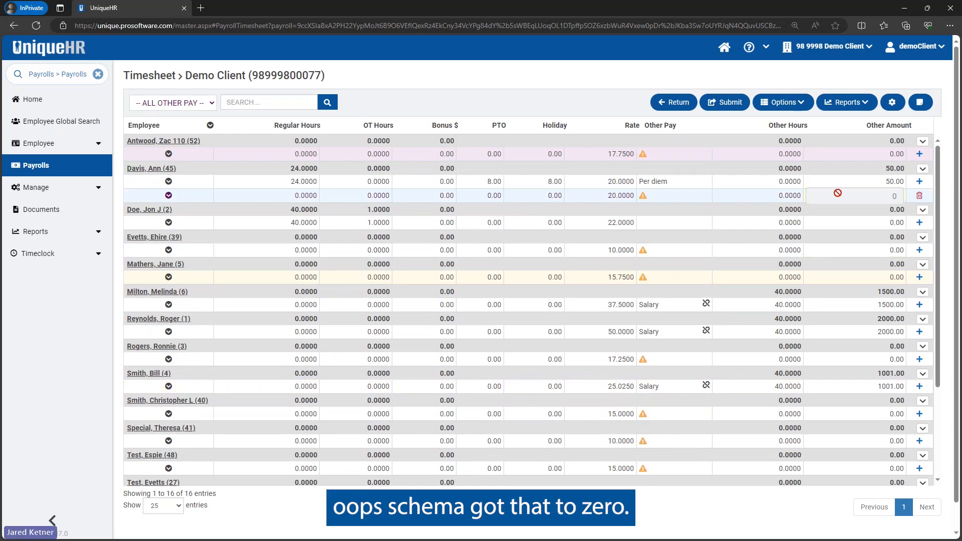
Expand the second employee's extra pay line and set its regular hours to 8
click(168, 196)
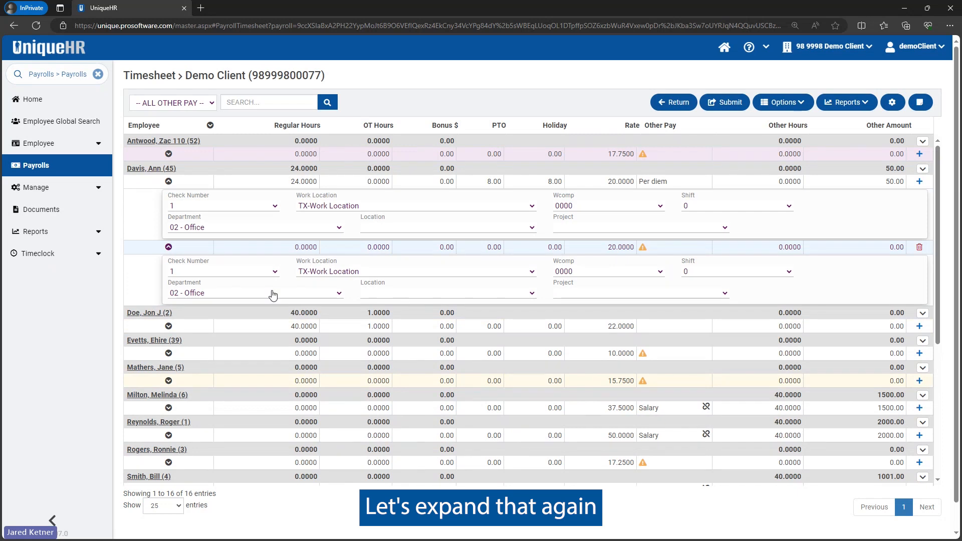
click(305, 248)
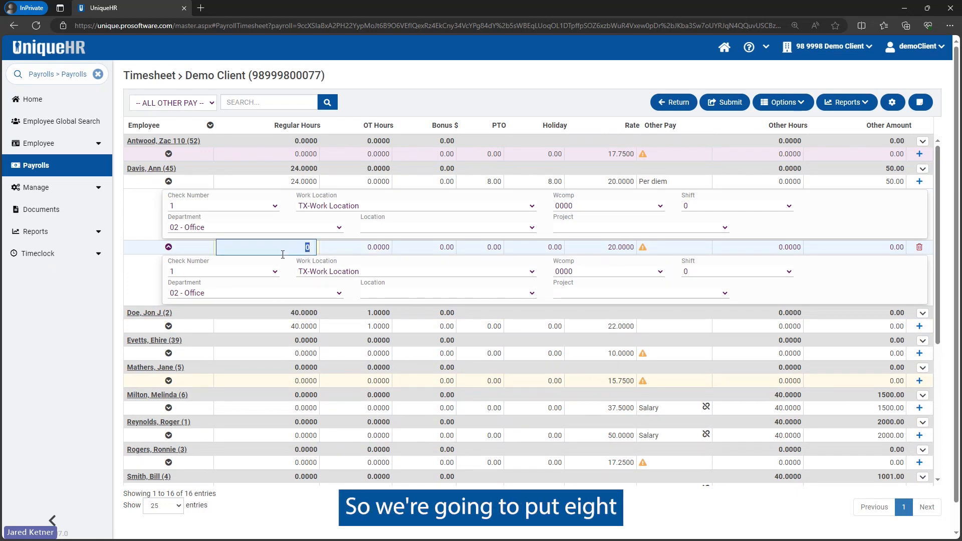
text(8)
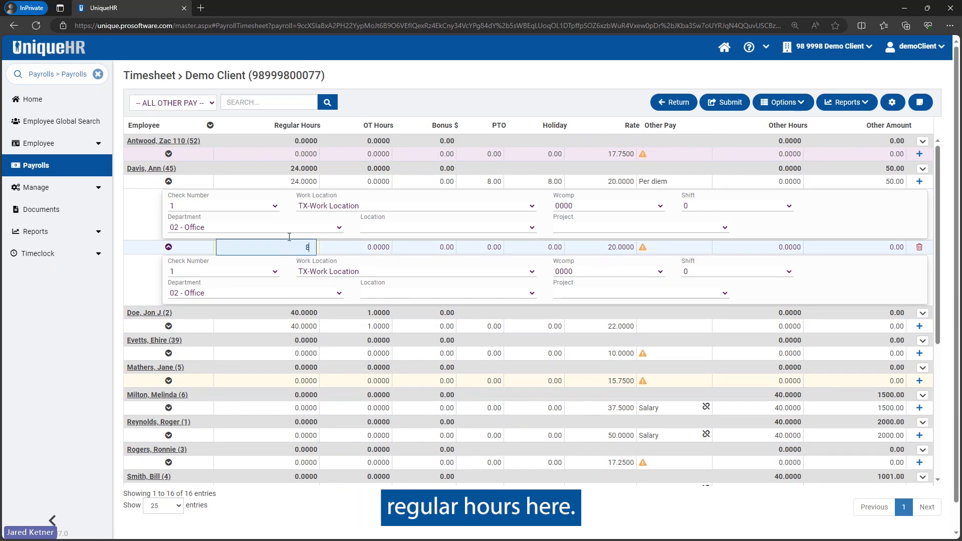
Set the regular hours on the same employee's Per diem line to 16
click(295, 185)
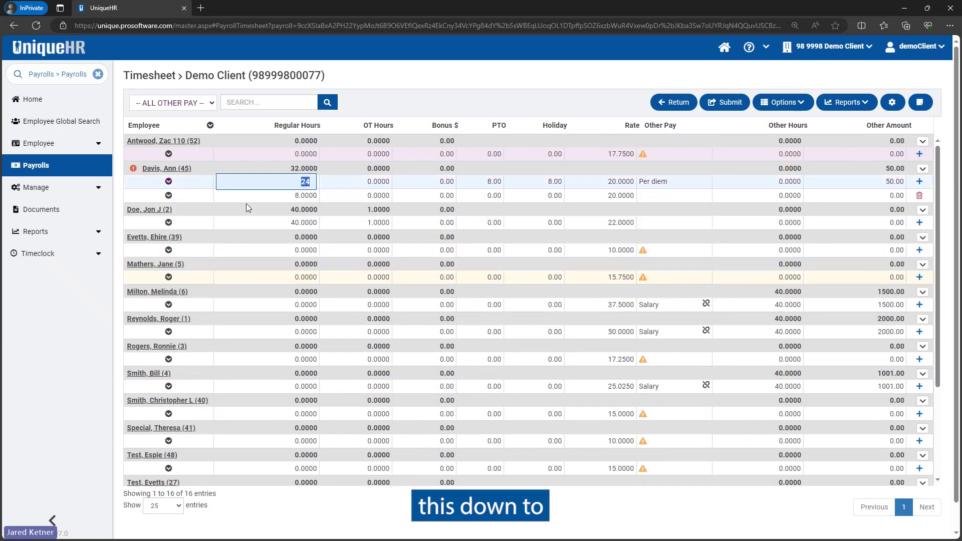
text(16)
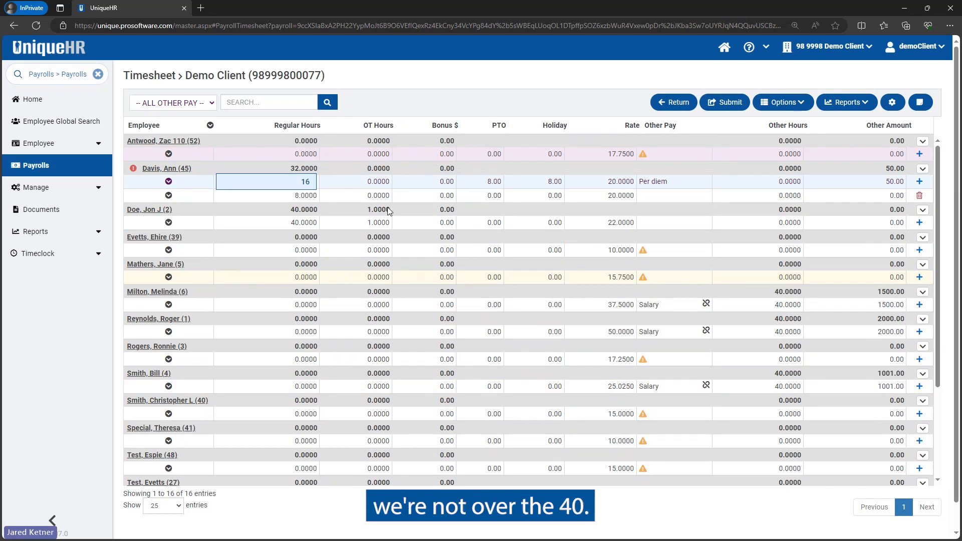
click(281, 196)
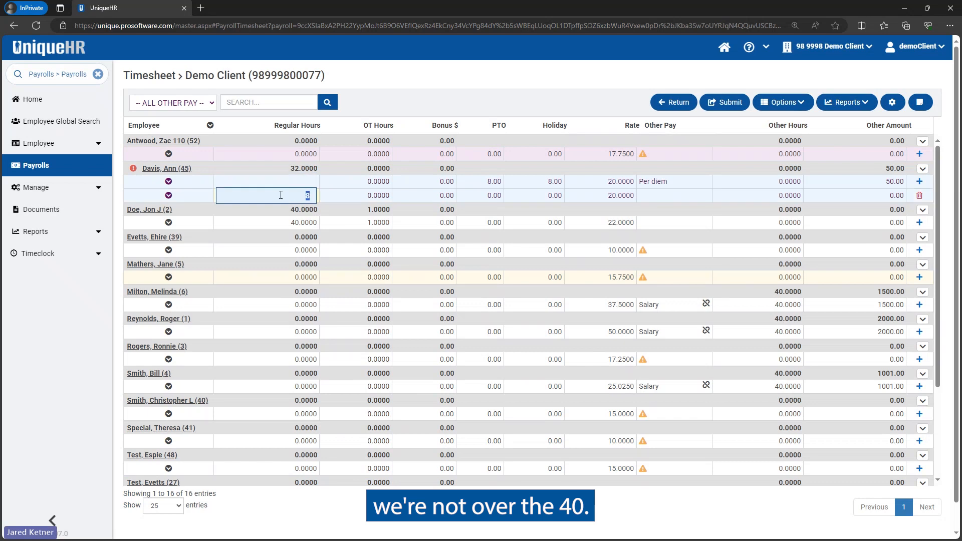
click(293, 184)
text(16)
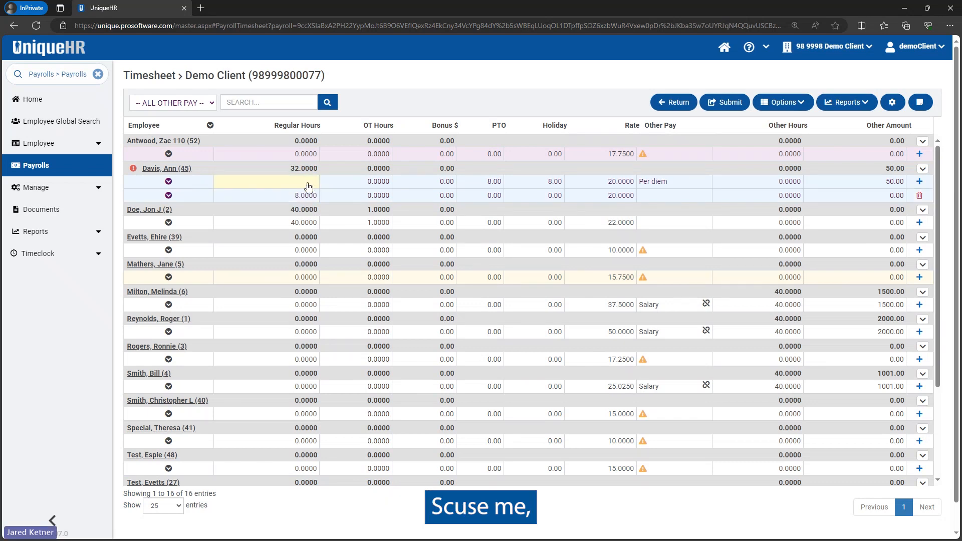
key(Tab)
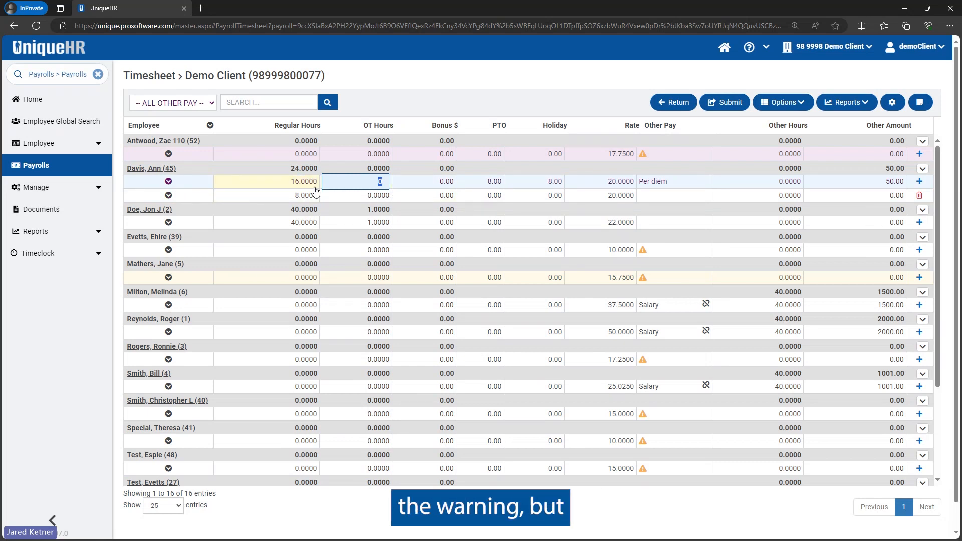
Expand both of the employee's pay lines and examine the available department, location and check number options
click(168, 195)
click(169, 181)
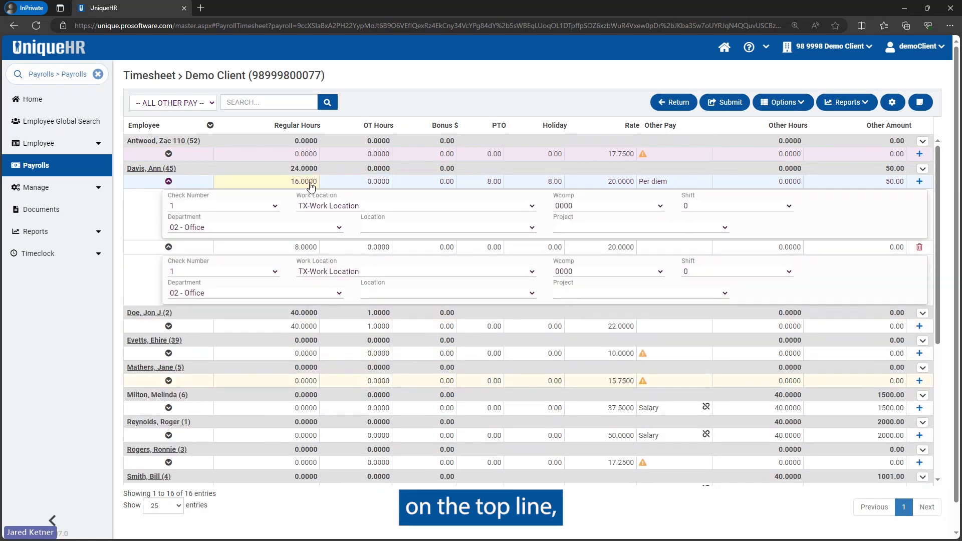
click(340, 230)
click(209, 257)
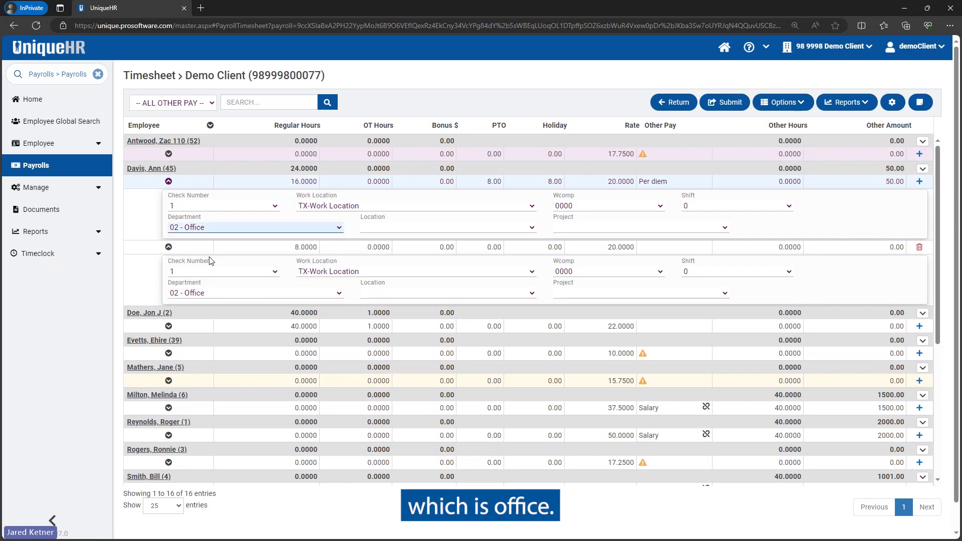
click(339, 294)
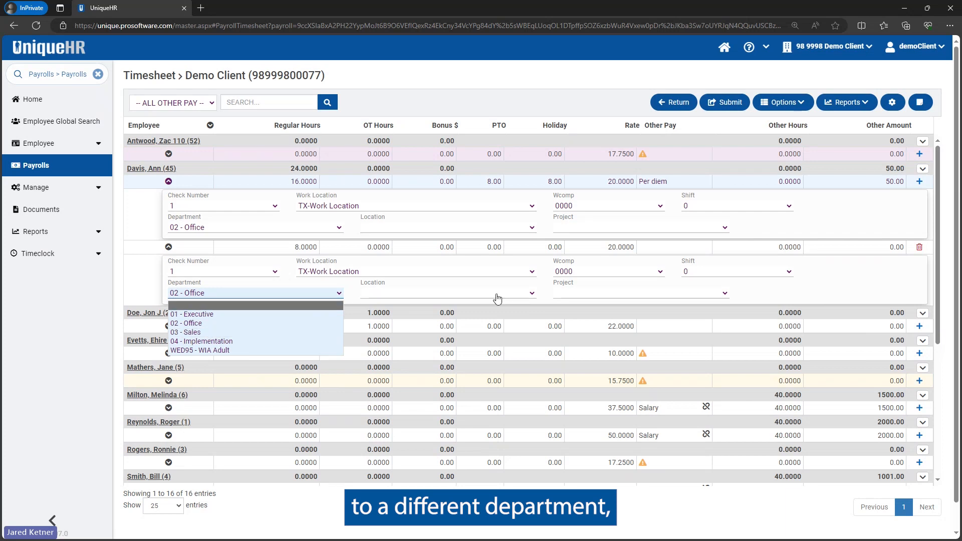
click(517, 296)
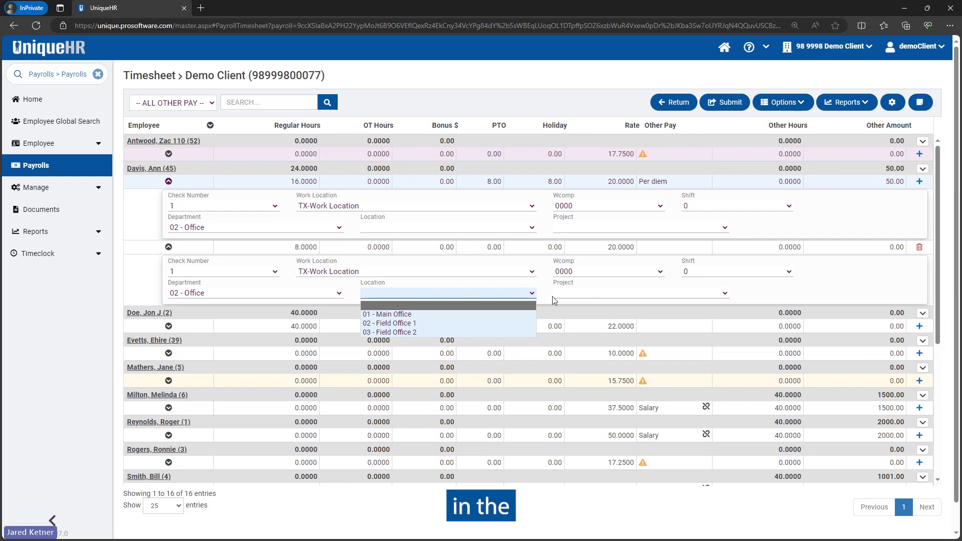
click(519, 297)
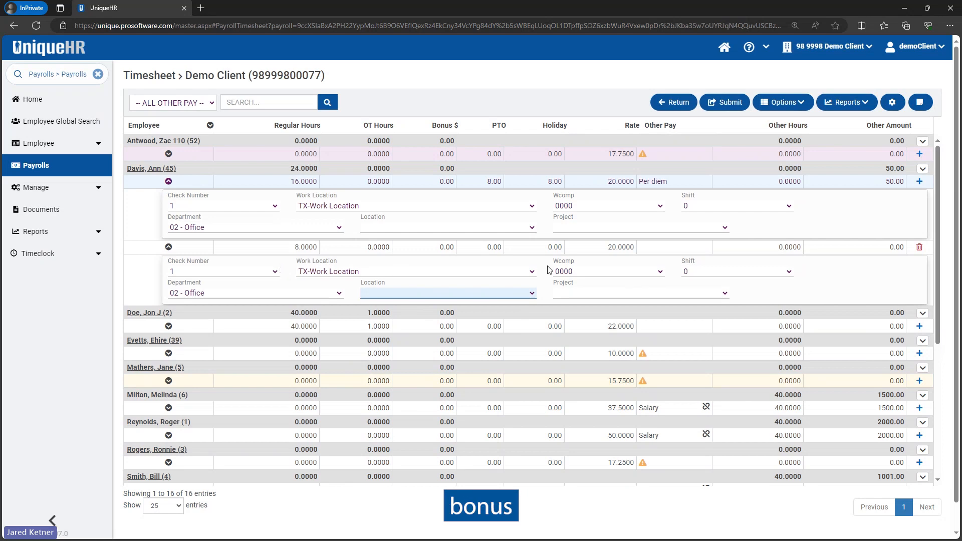
click(274, 275)
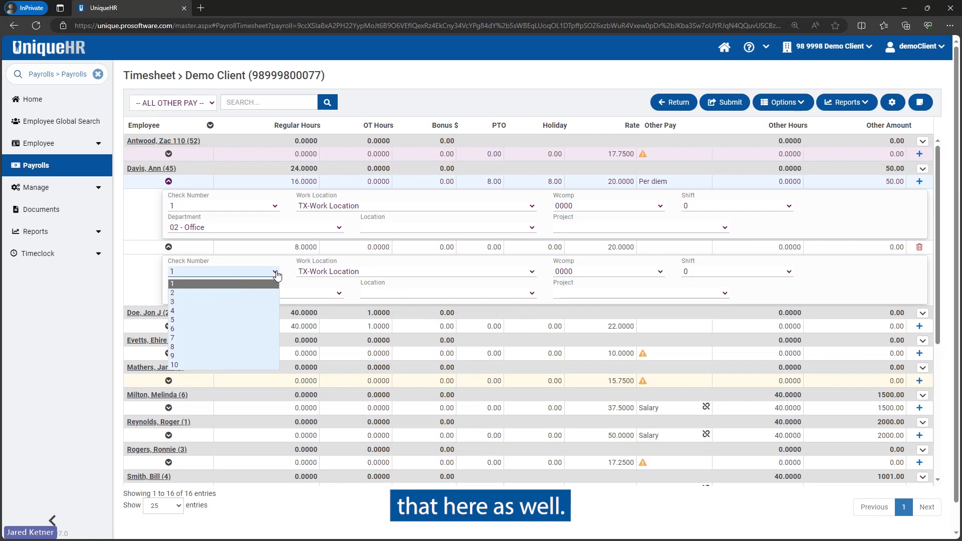
click(277, 274)
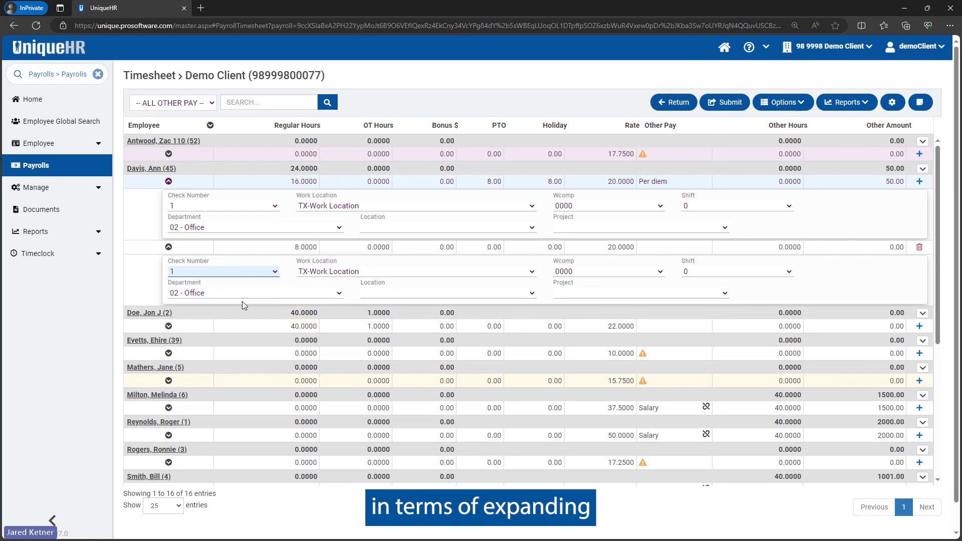
Collapse the details of both pay lines, and briefly expand and collapse the details of all employees at once
click(168, 247)
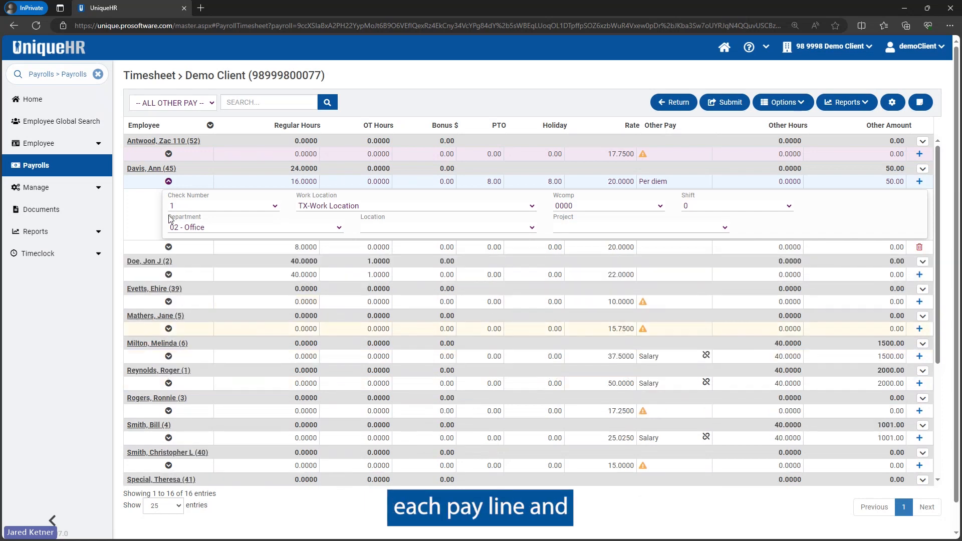
click(168, 182)
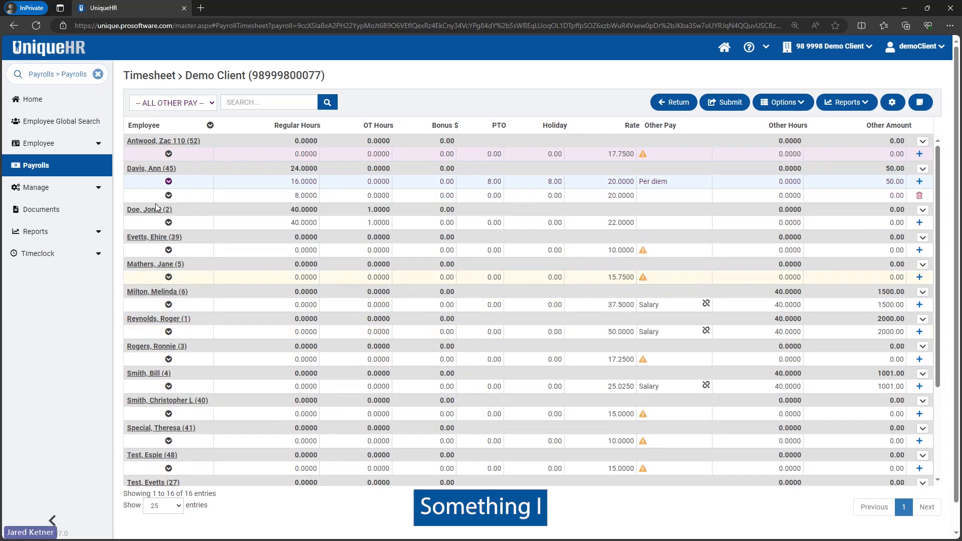
click(211, 125)
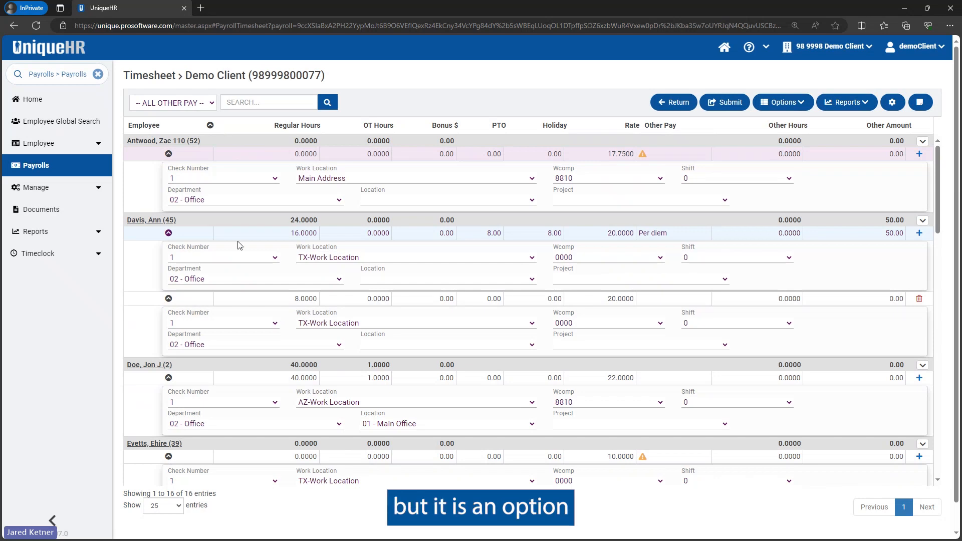
click(210, 126)
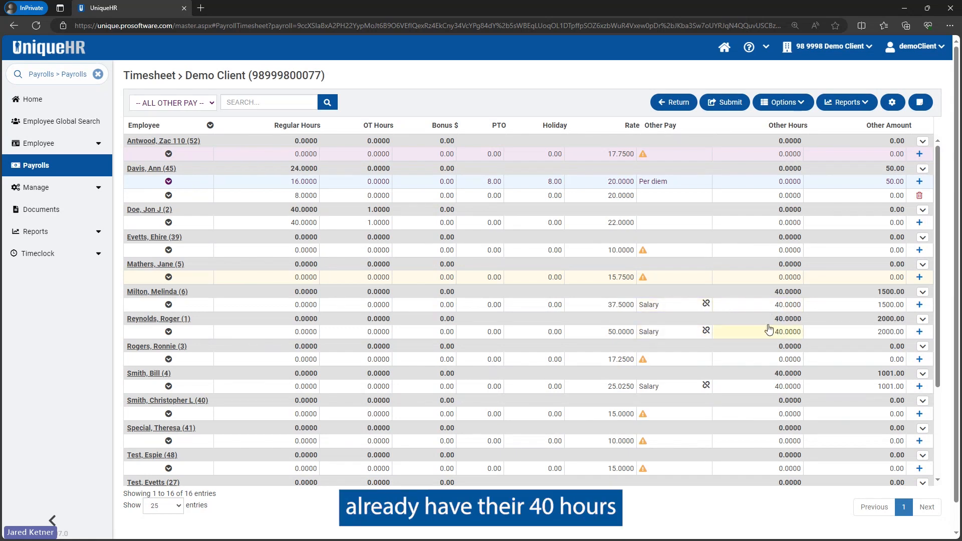
Try entering 8 PTO hours directly on the first salaried employee's line, and clear the entry
click(485, 307)
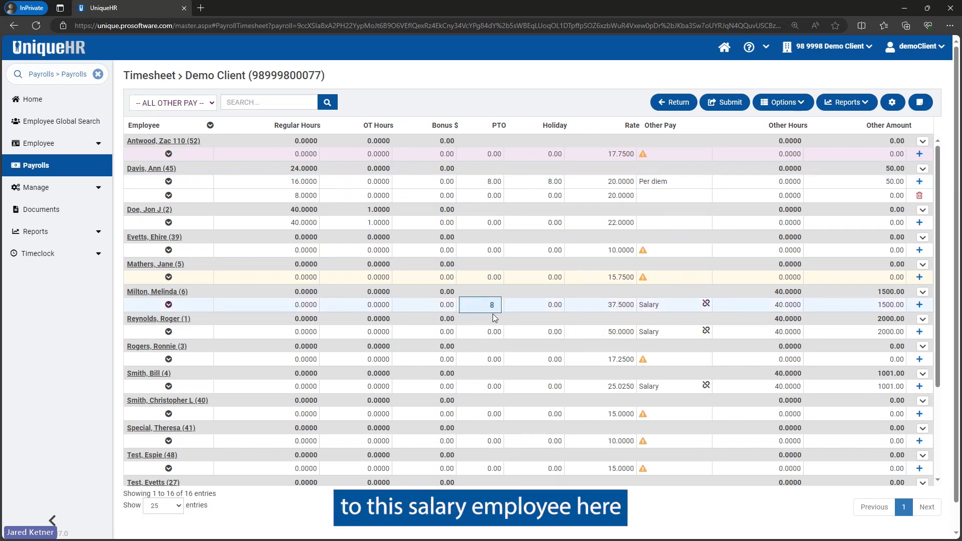
key(Tab)
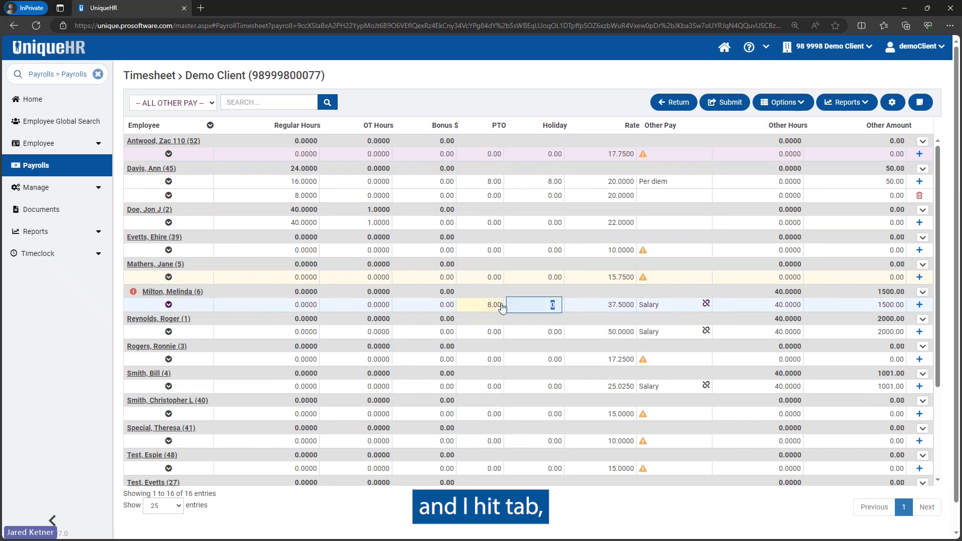
mouse_move(133, 298)
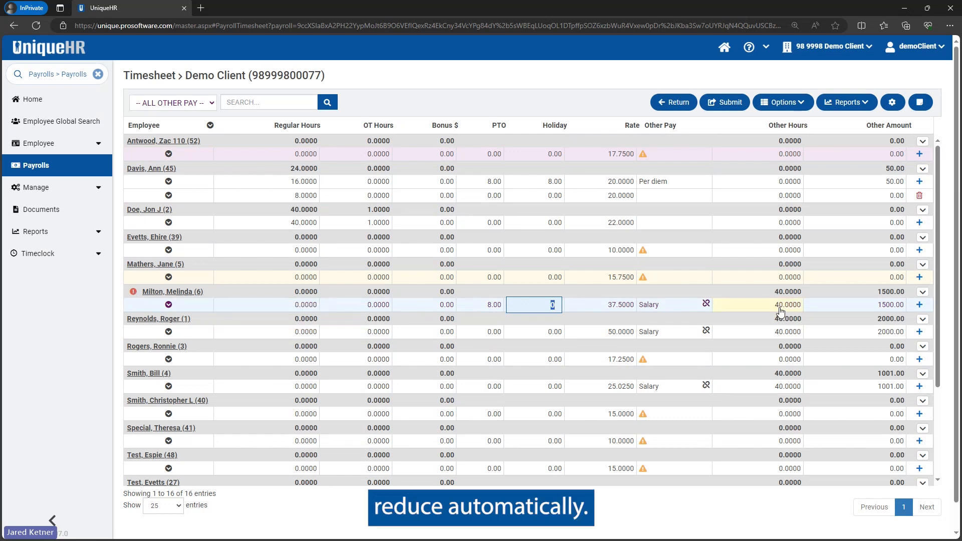
click(485, 305)
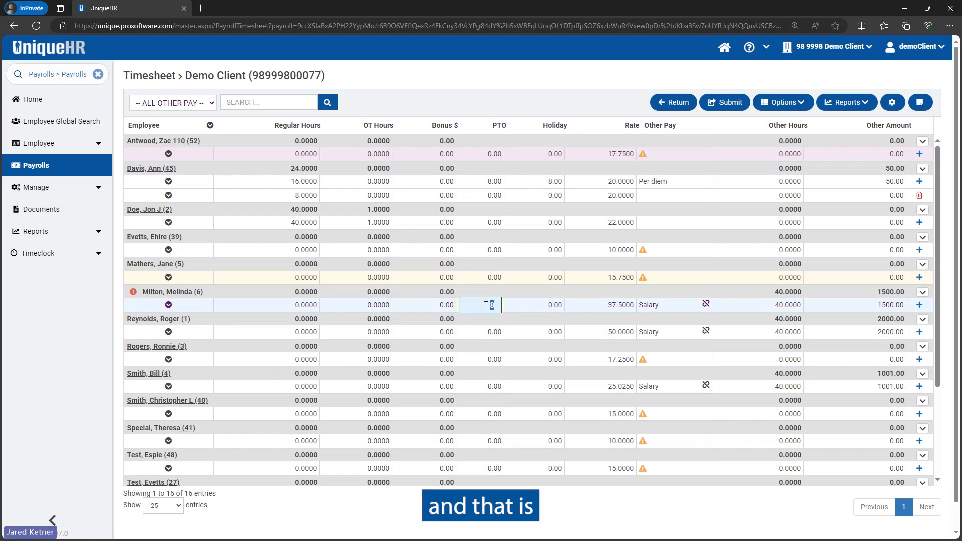
click(590, 306)
click(630, 306)
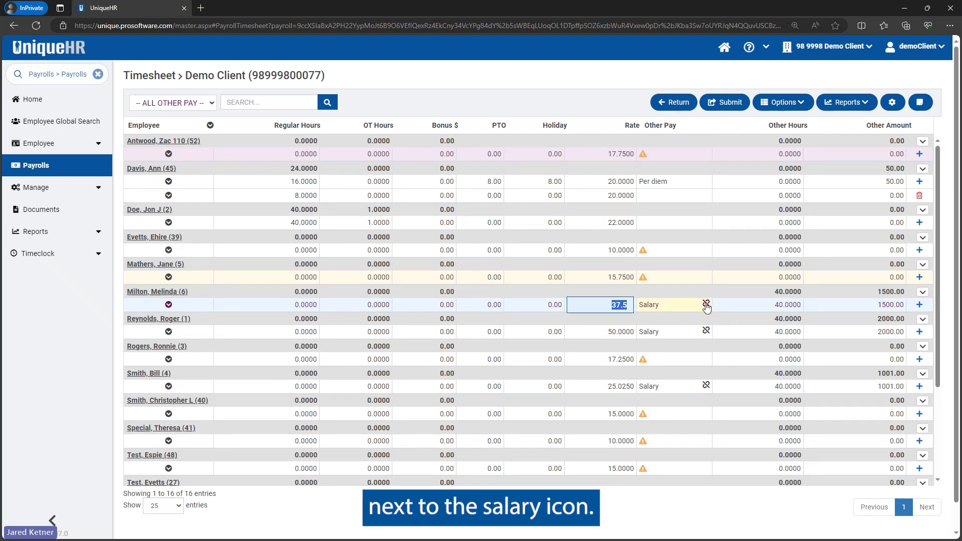
Open the salary split for the first salaried employee and allocate 8 hours to PTO in the first row
click(706, 304)
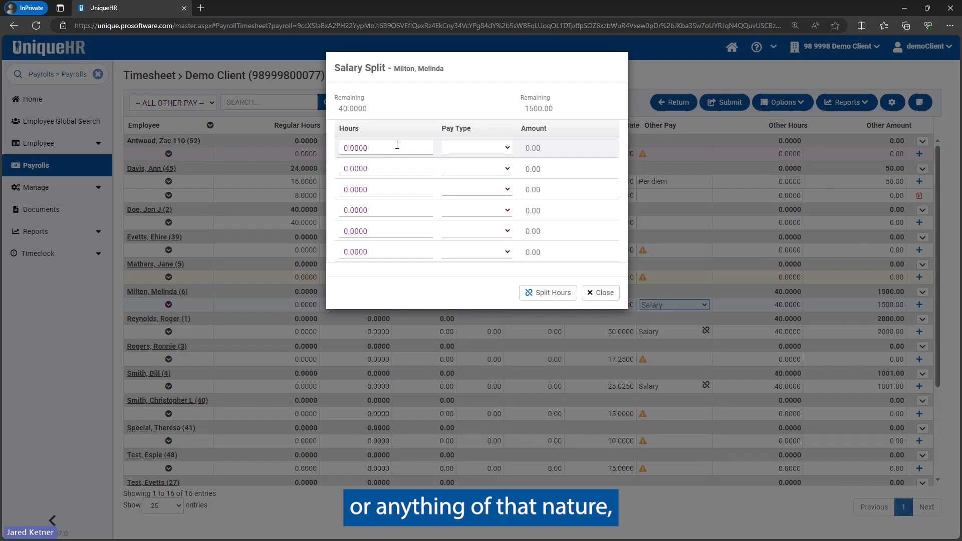
click(375, 148)
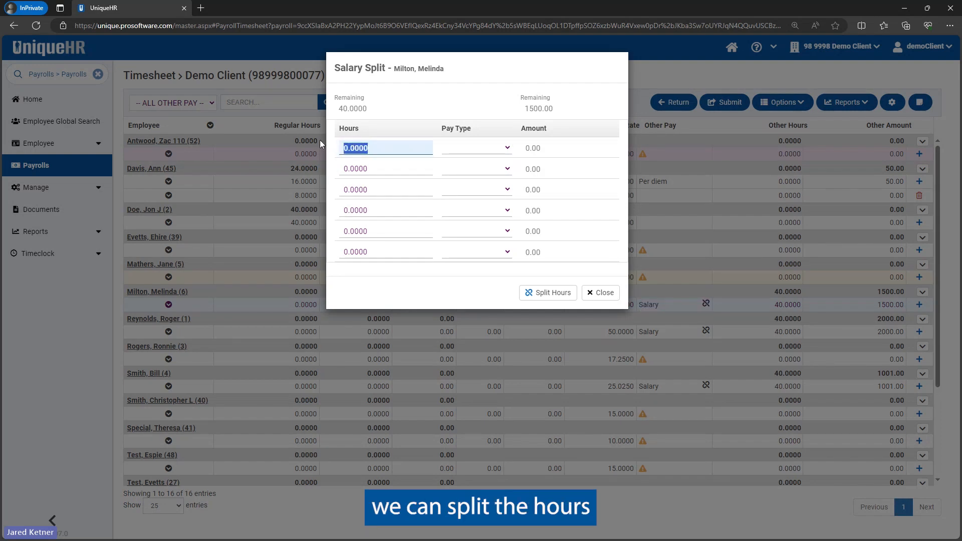
text(8)
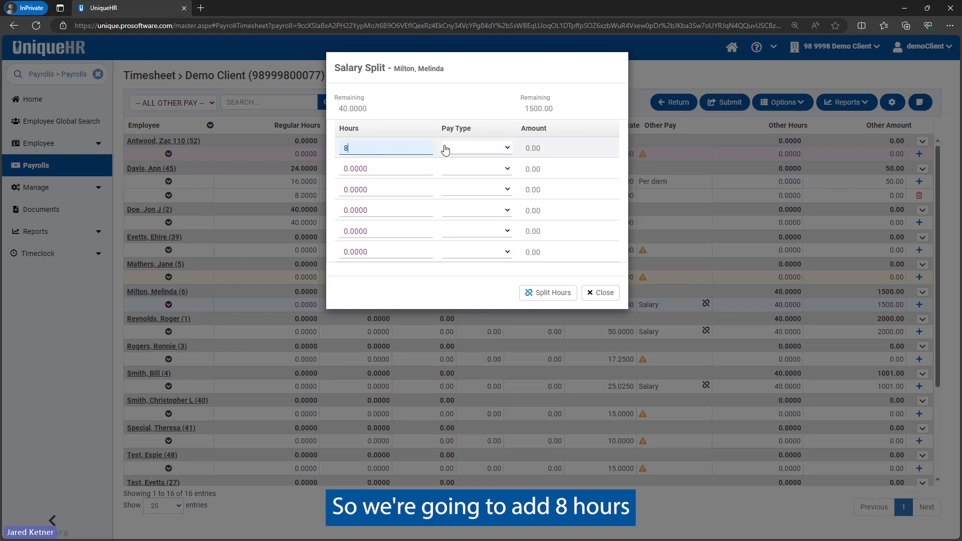
click(480, 148)
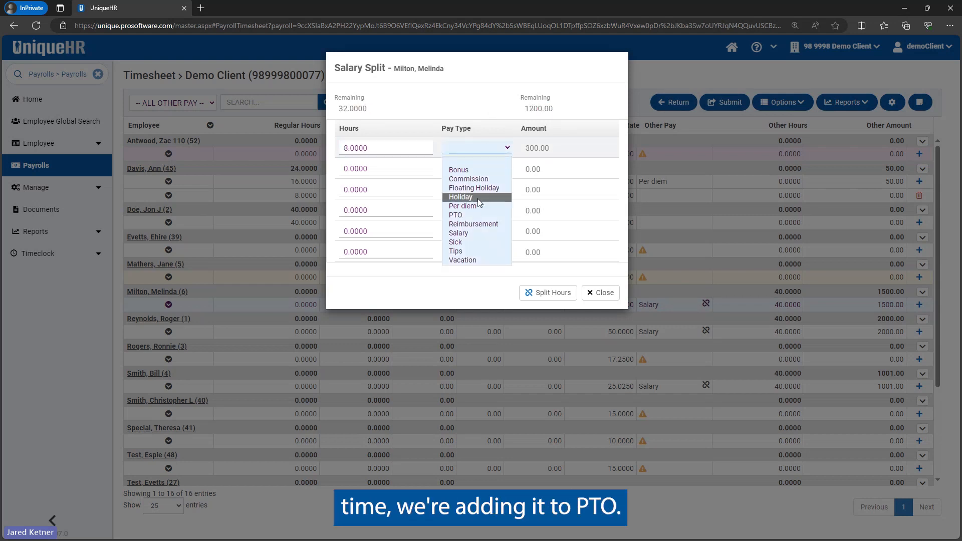
click(465, 214)
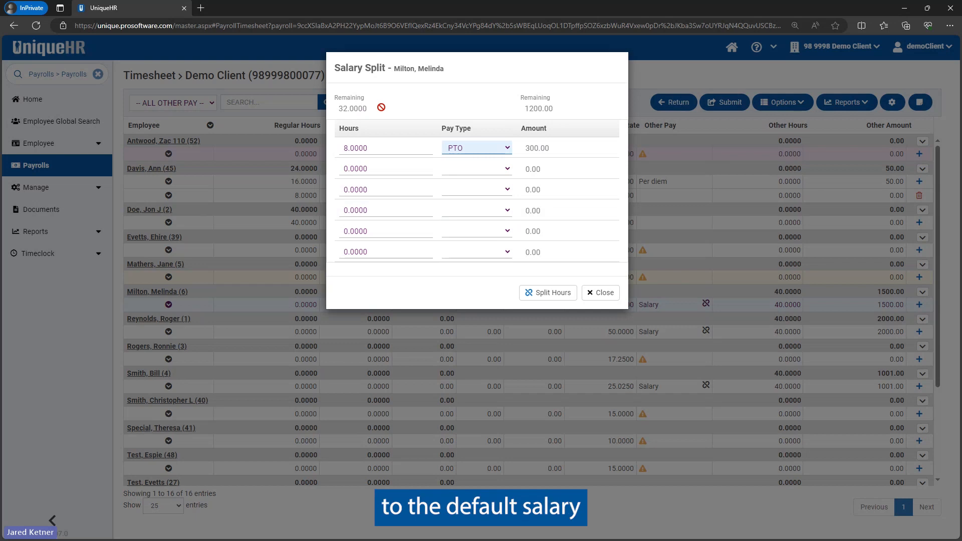
Allocate 8 hours to Holiday in the second row of the salary split and apply the split
click(384, 169)
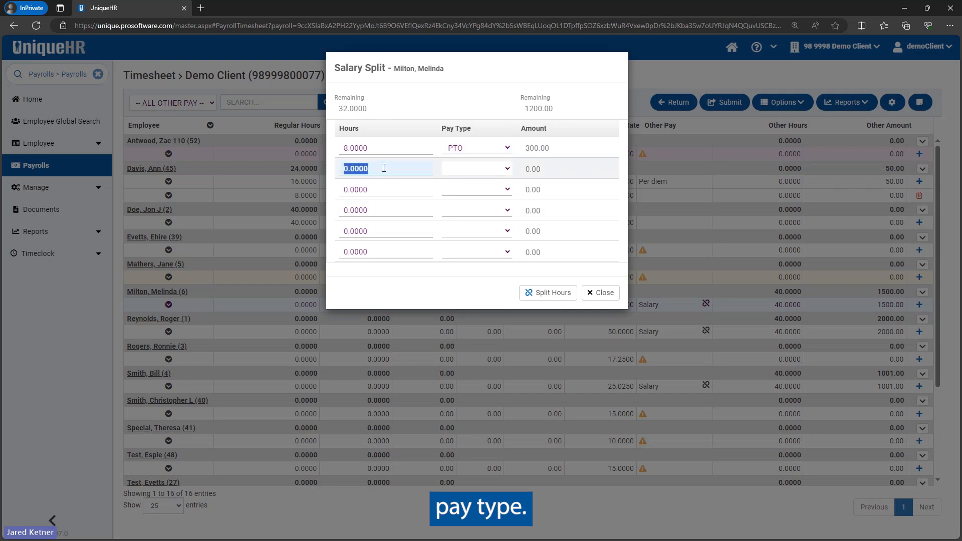
text(8)
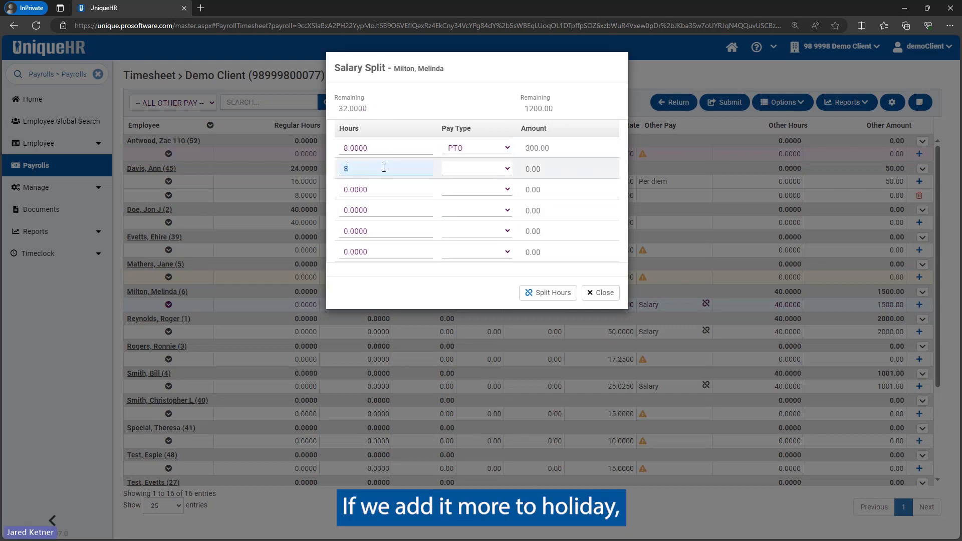
click(471, 169)
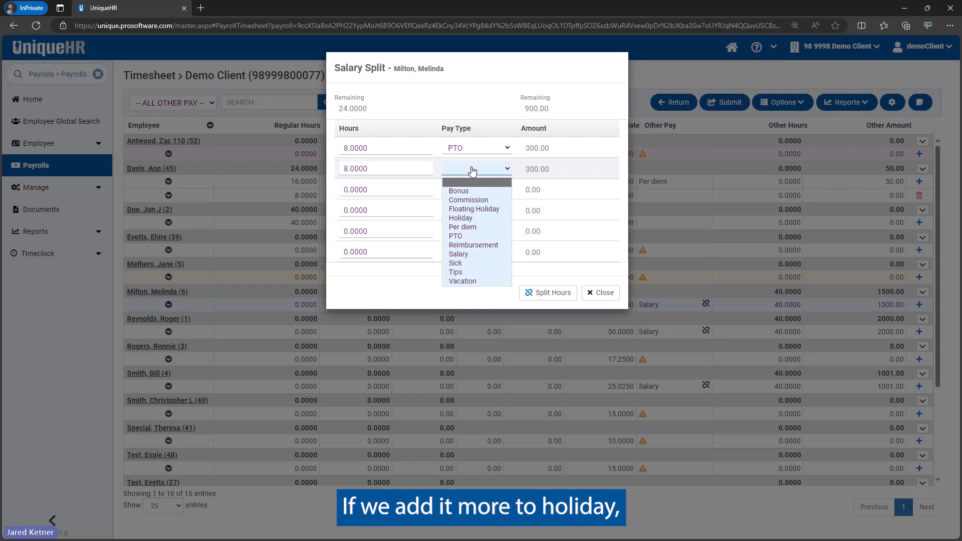
click(461, 223)
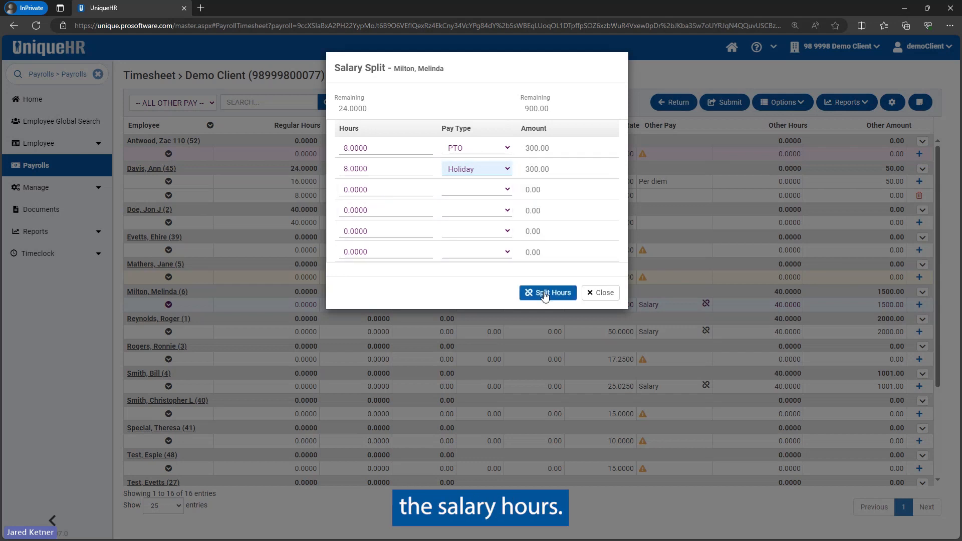
click(545, 294)
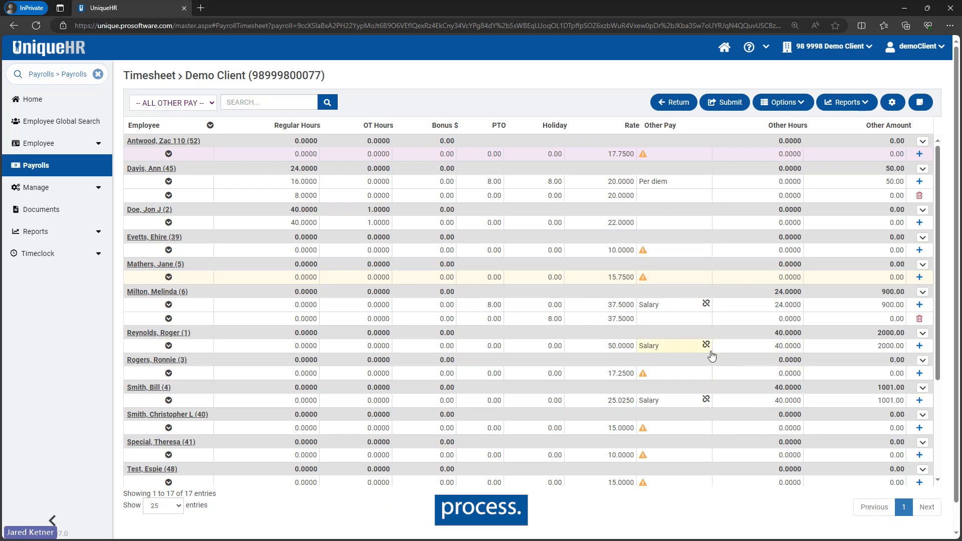
Look over the timesheet hours of all employees and the reports offered for this timesheet
scroll(544, 320, down, 3)
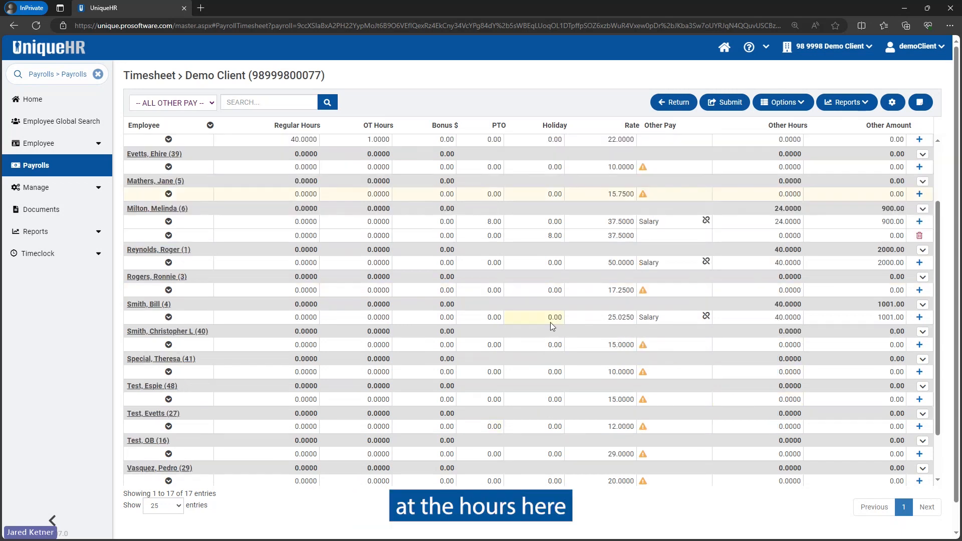
scroll(556, 319, up, 3)
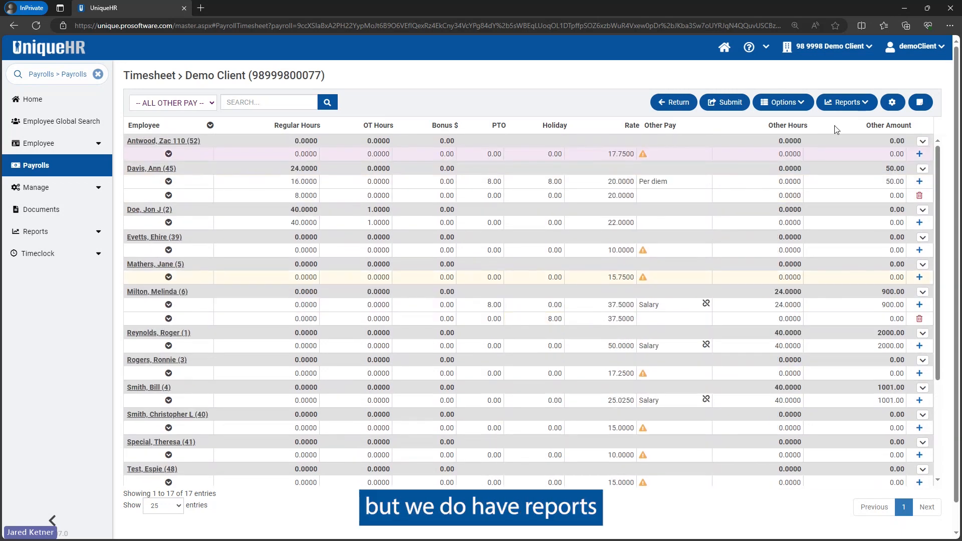
click(863, 103)
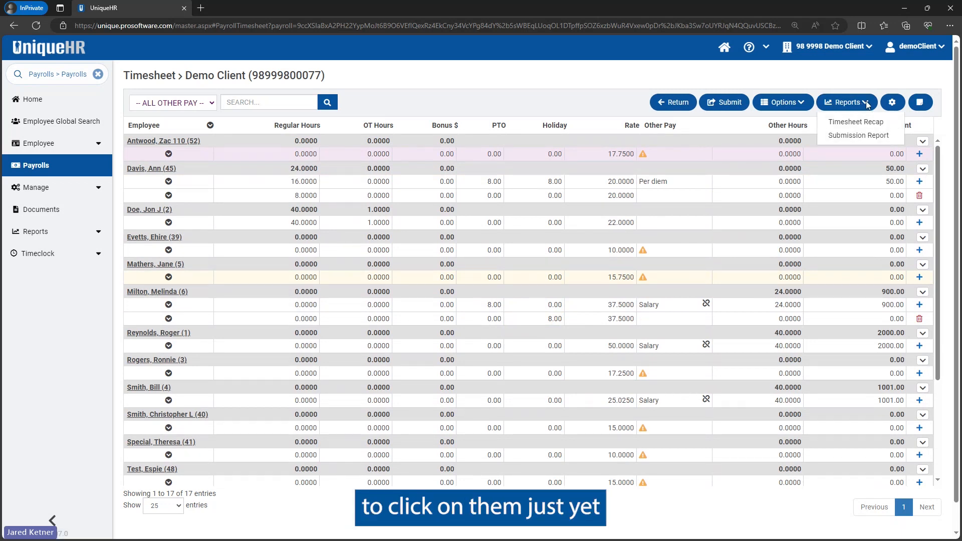
click(869, 105)
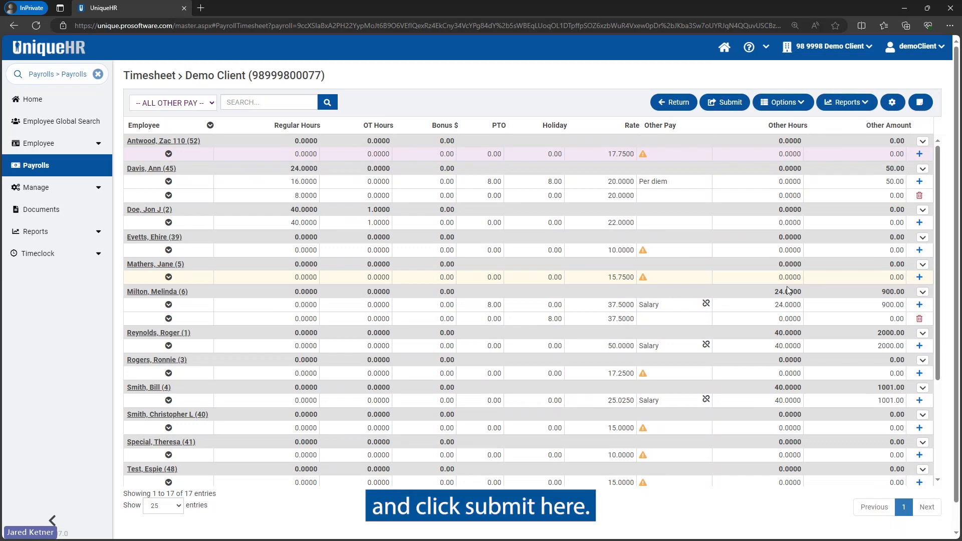
Add the payroll note "Example" to the timesheet and save it
click(921, 102)
click(320, 119)
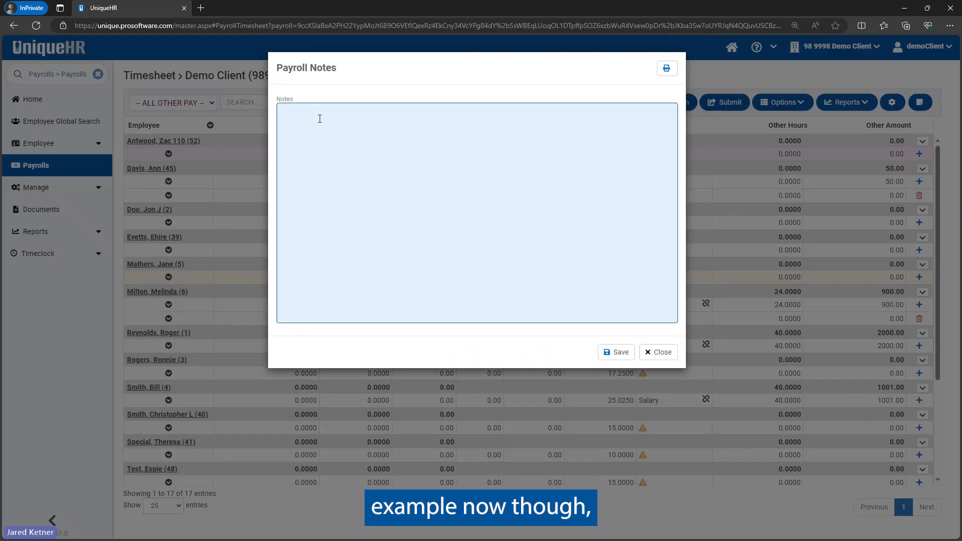
text(Example)
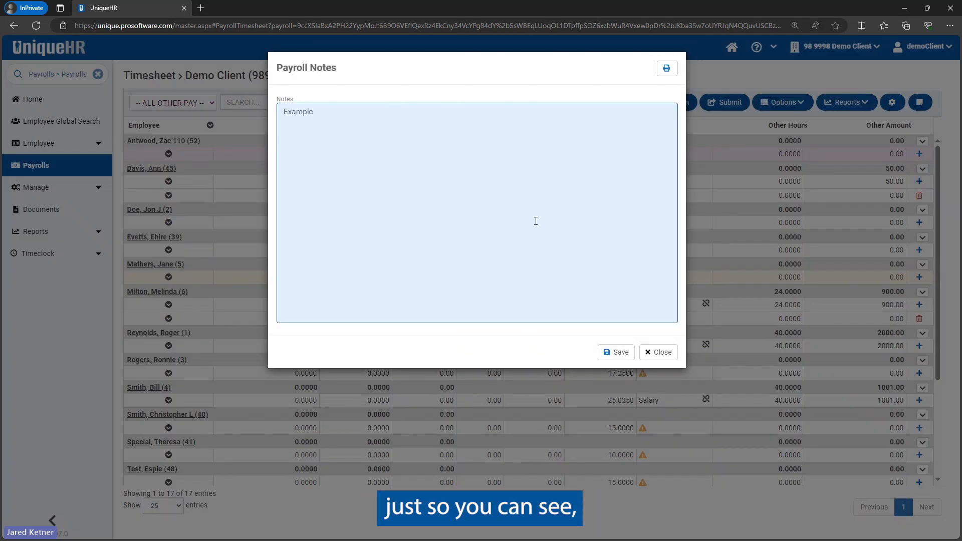
click(612, 357)
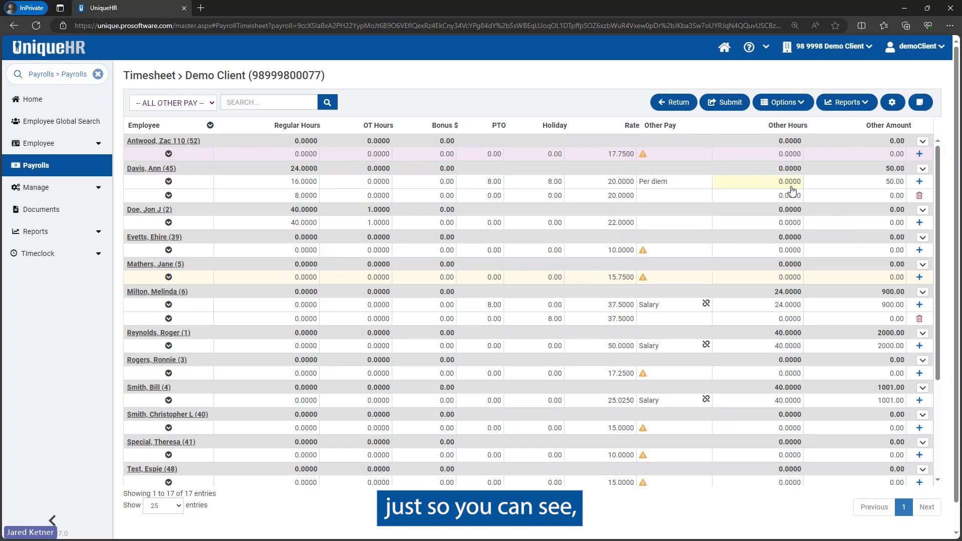
Submit the payroll for processing without importing the scheduled time off, and close the timesheet submission report
click(732, 106)
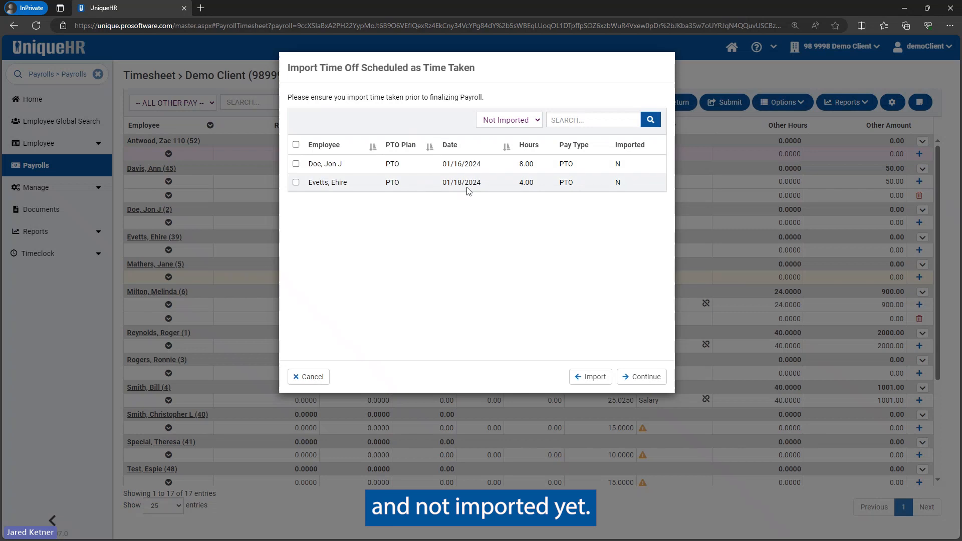
click(295, 145)
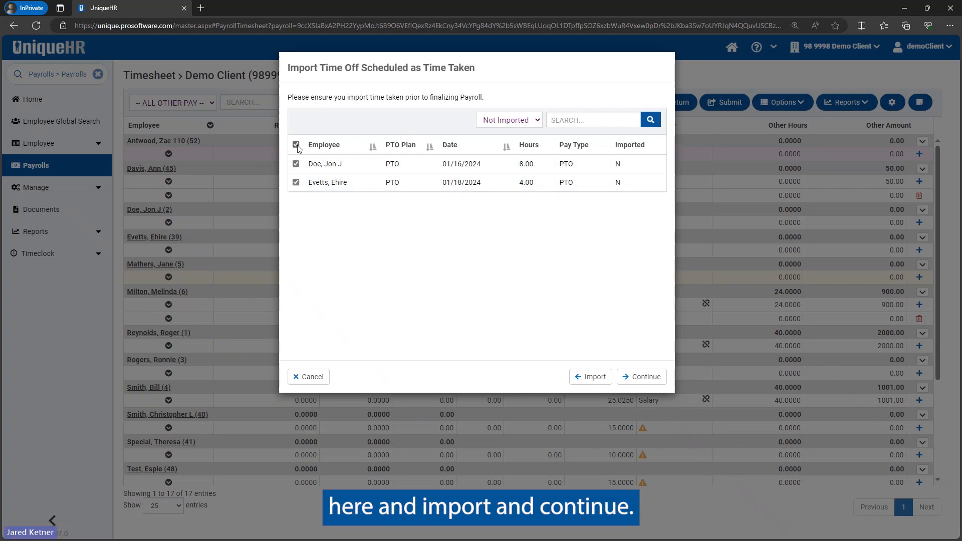
click(296, 145)
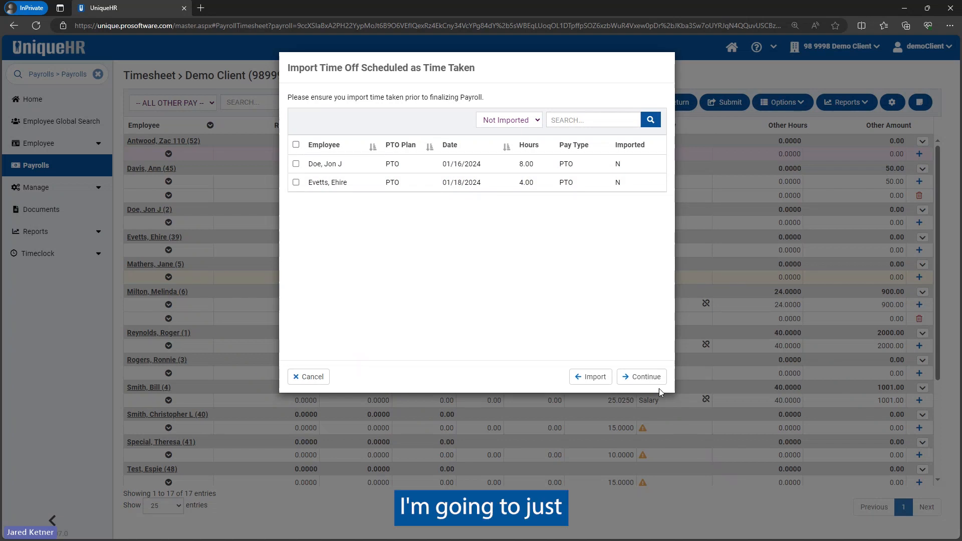
click(646, 381)
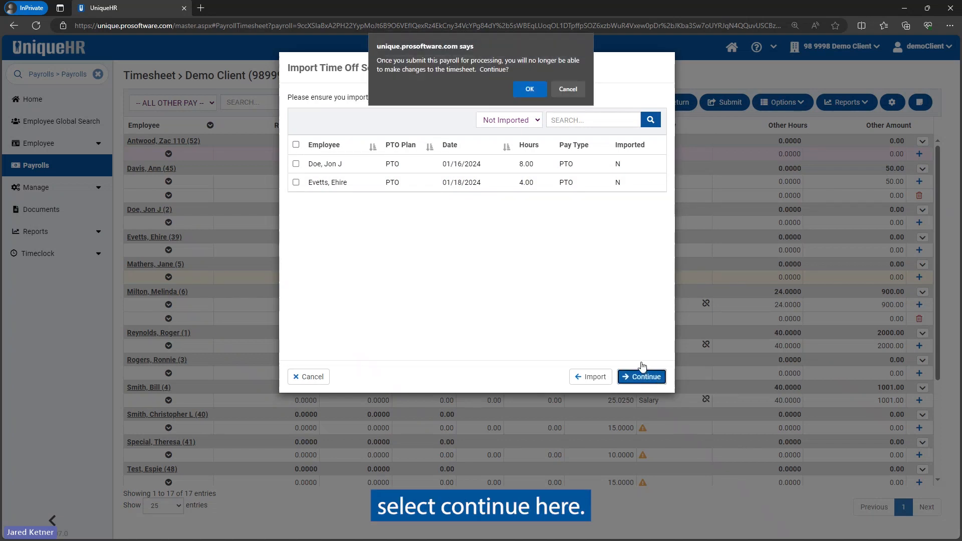
click(530, 90)
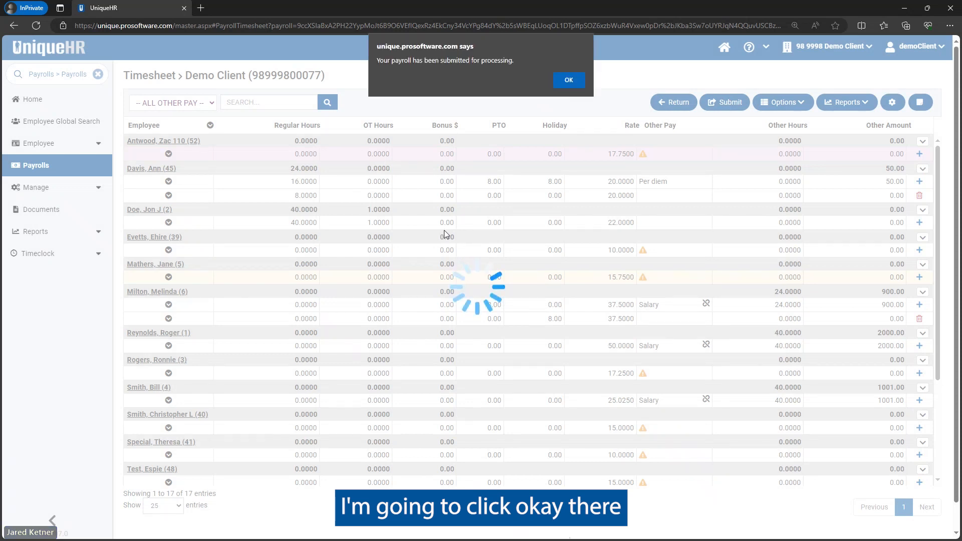
click(568, 81)
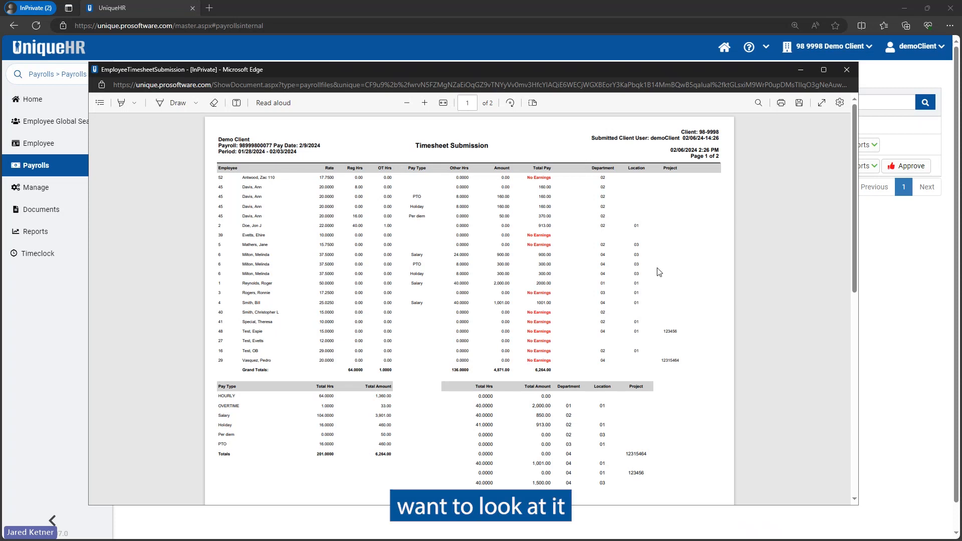
click(847, 71)
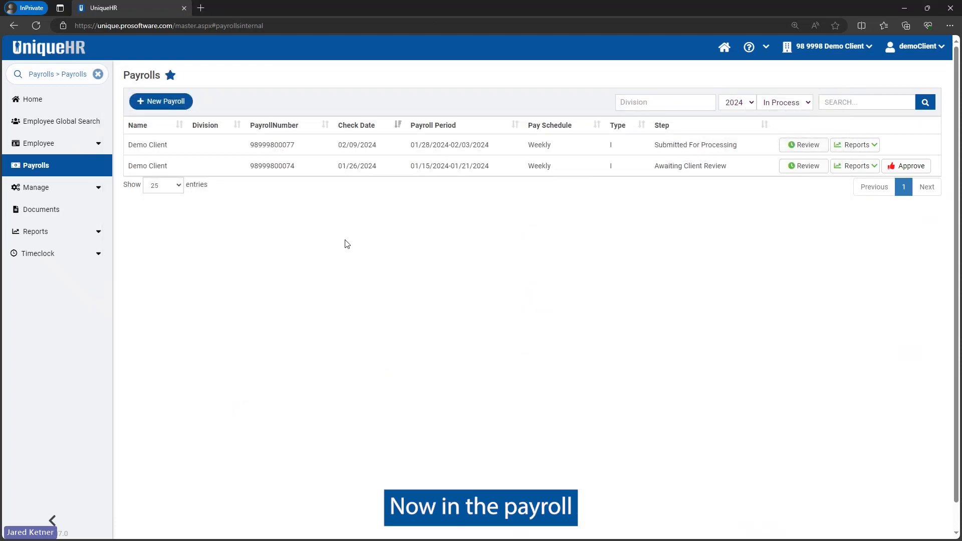
Examine the payroll status filter options, and view the payroll approval request image enlarged before closing it
click(806, 104)
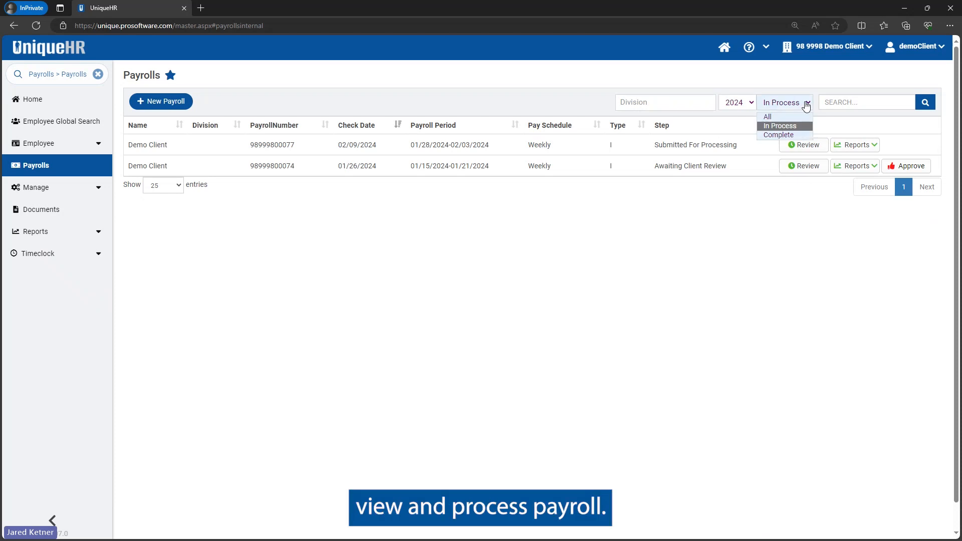
click(806, 104)
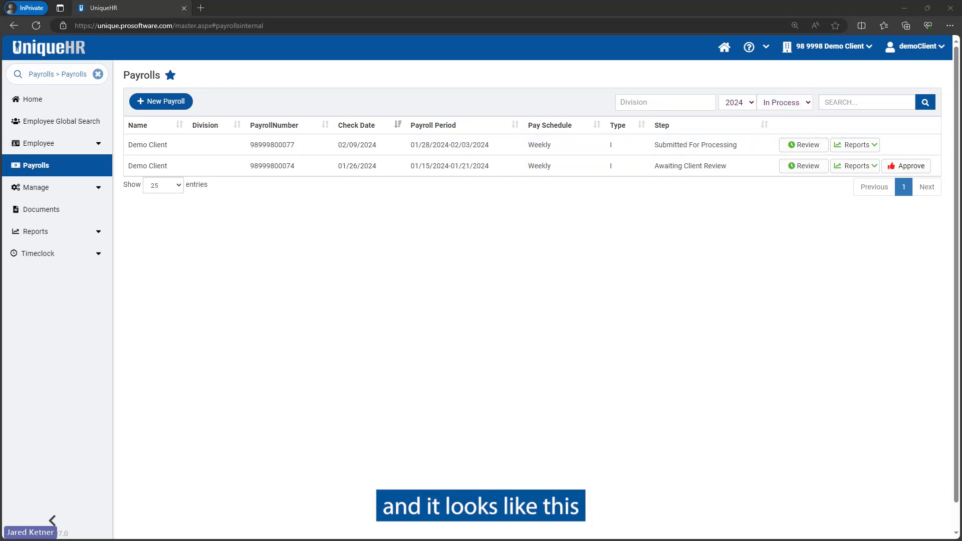
drag(1, 75, 536, 98)
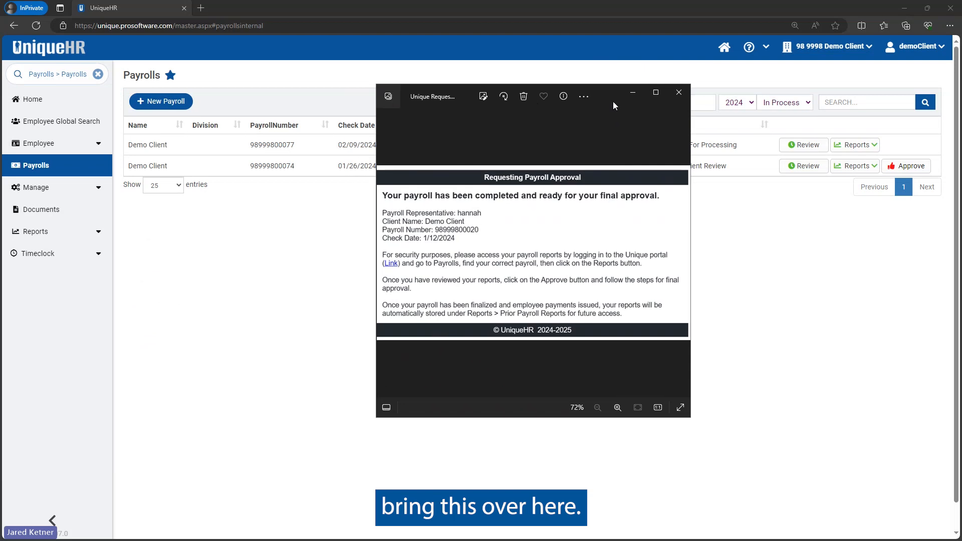
click(657, 93)
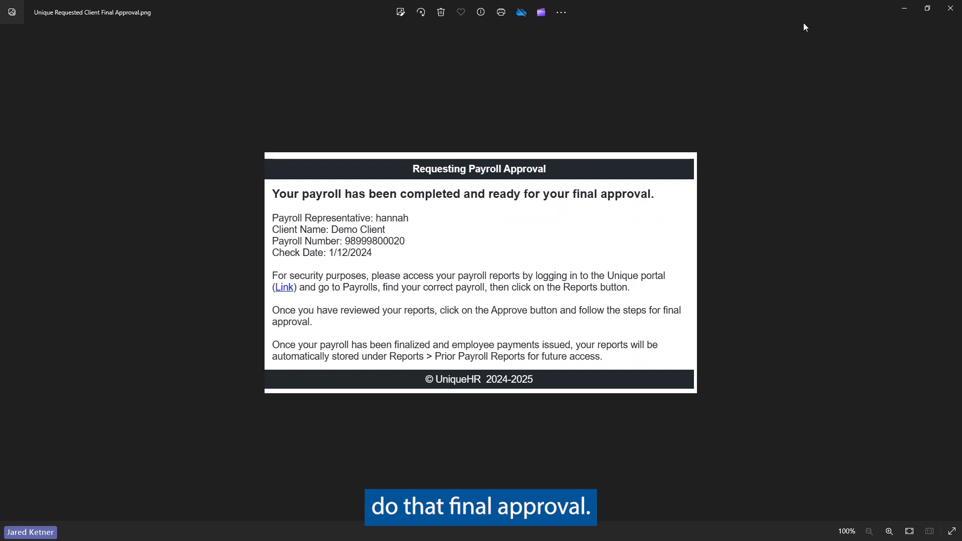
click(950, 9)
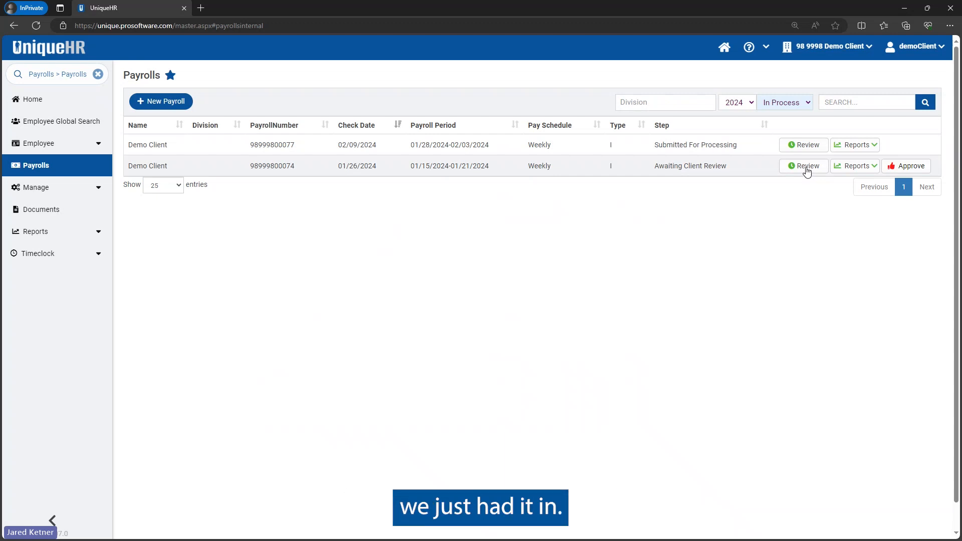
Examine which reports are available for the payroll awaiting client review
click(874, 169)
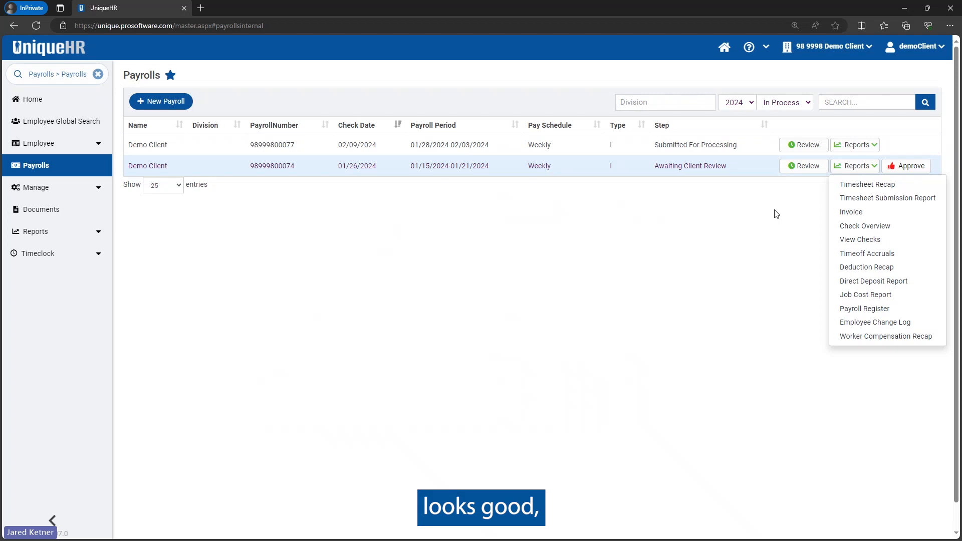
click(808, 186)
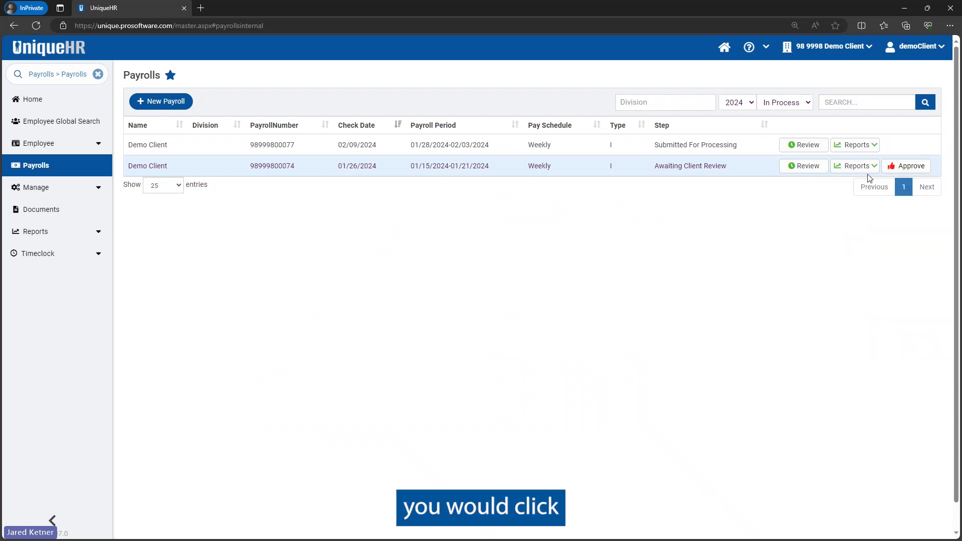
Try a rejection of the payroll awaiting review with a reason asking to add 8 hours for an employee, clear the reason and close without rejecting
click(896, 169)
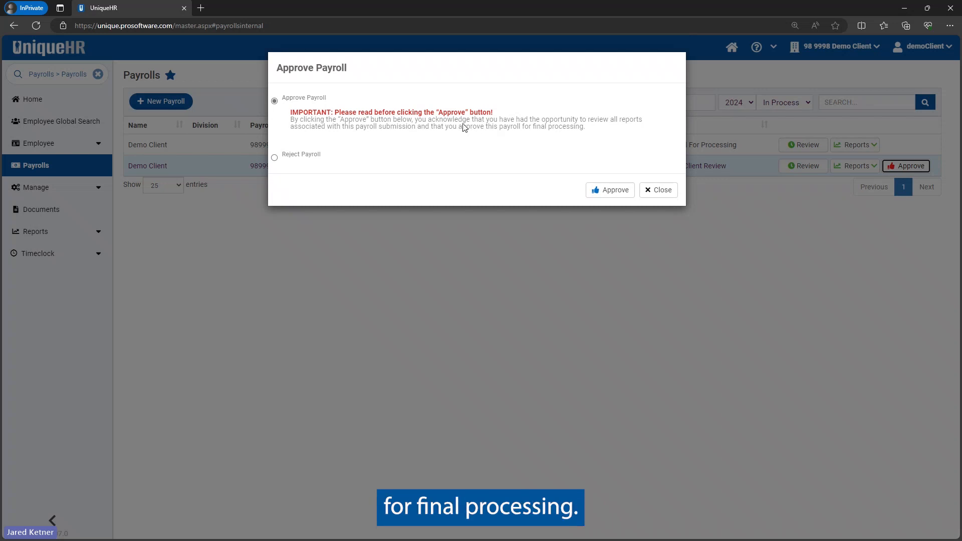
click(275, 157)
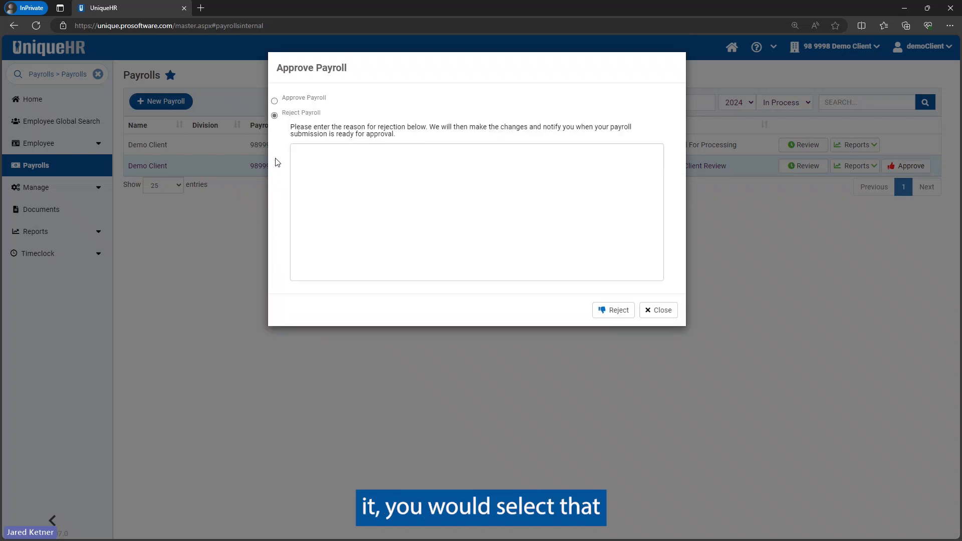
click(323, 153)
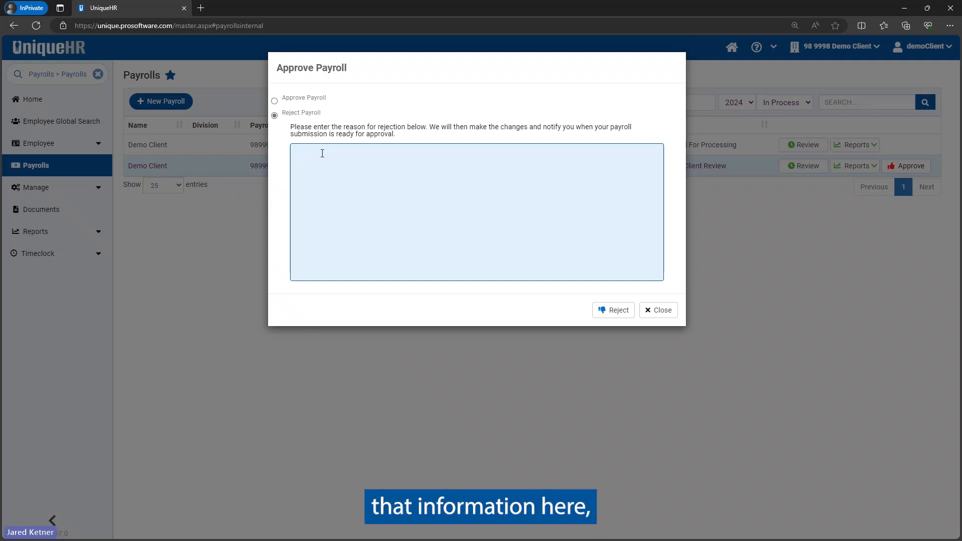
text(hours for jon)
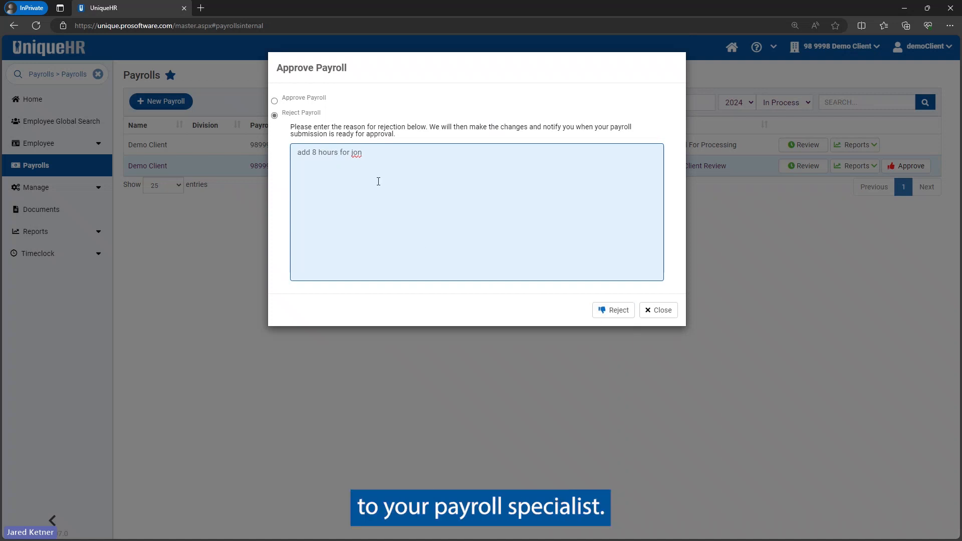
drag(370, 153, 282, 165)
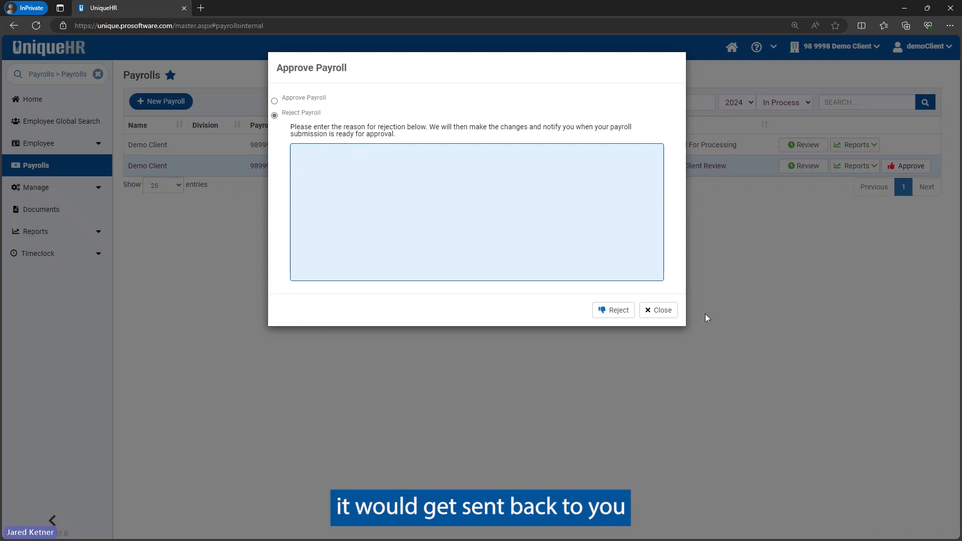
click(666, 312)
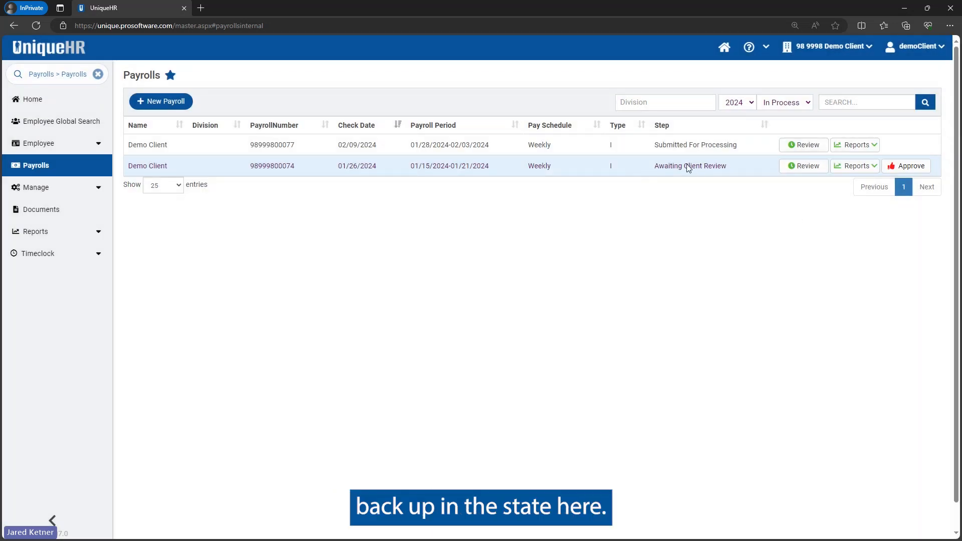
Approve the 01/15/2024-01/21/2024 payroll awaiting client review for final processing
click(897, 168)
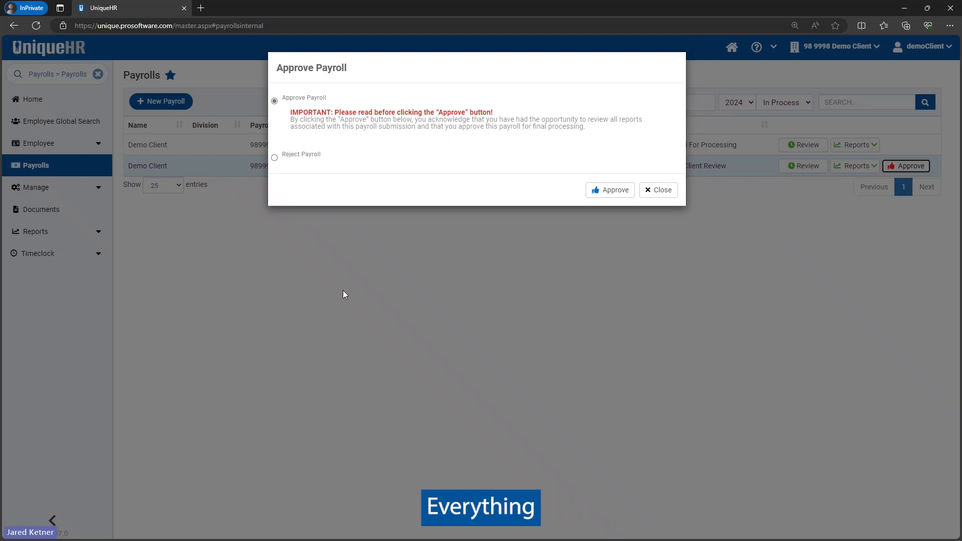
click(275, 102)
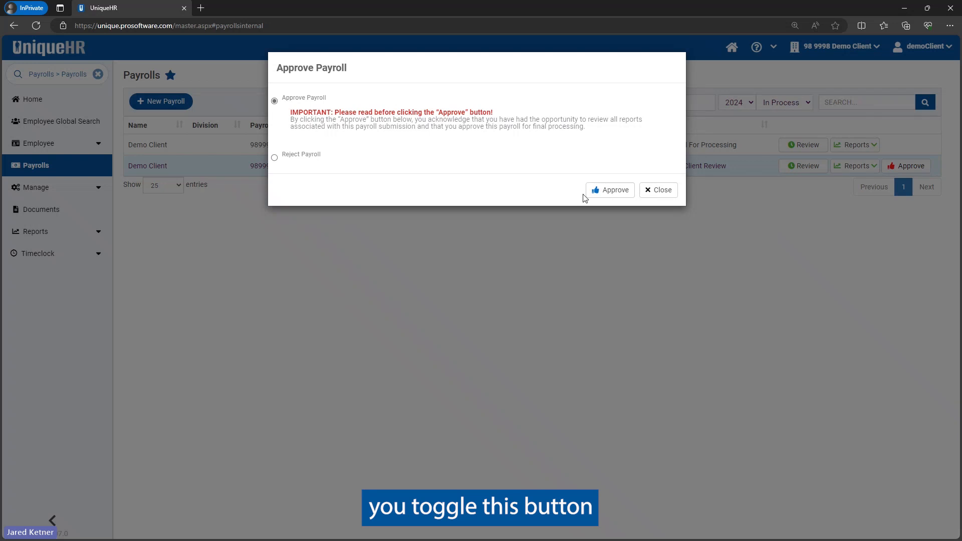
click(600, 195)
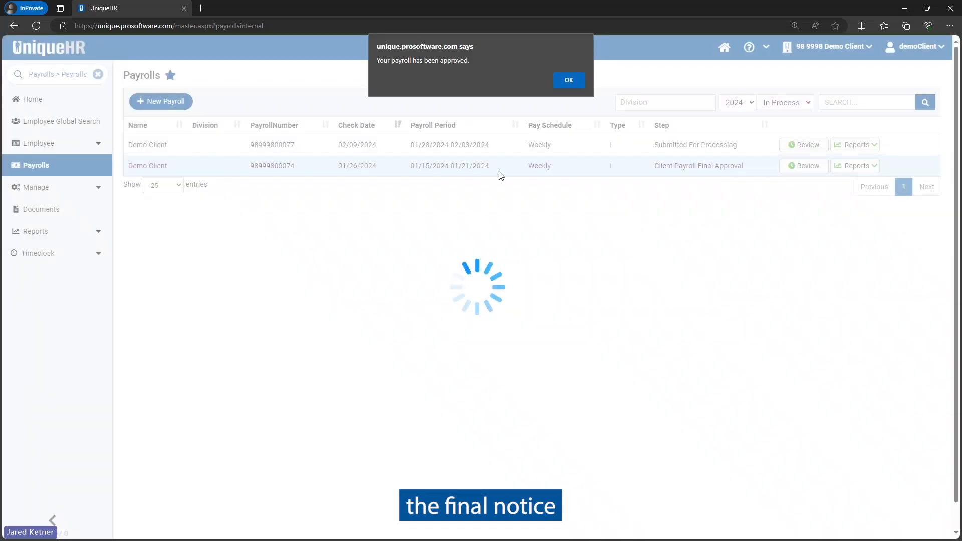
Filter the 2024 payrolls to Complete and examine which reports are available for the first completed payroll listed
click(568, 81)
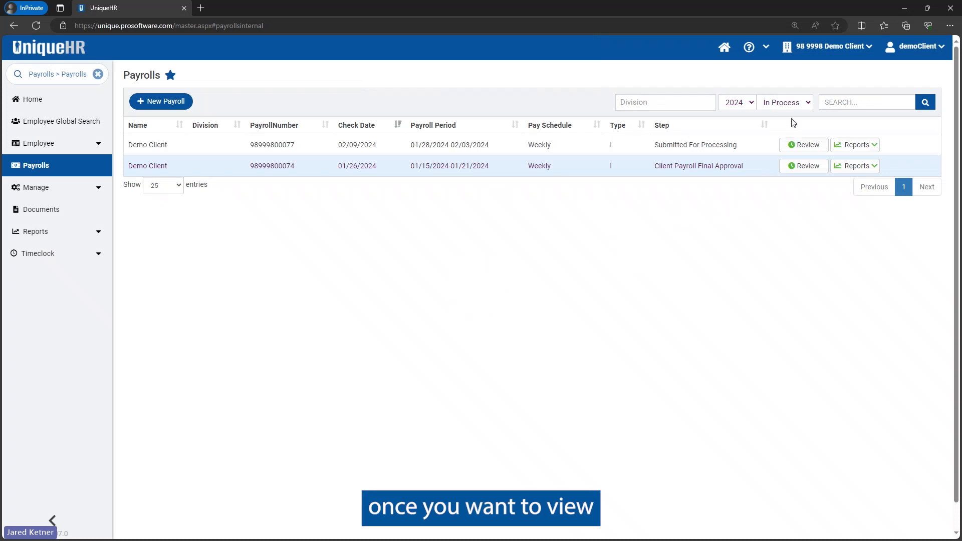
click(803, 103)
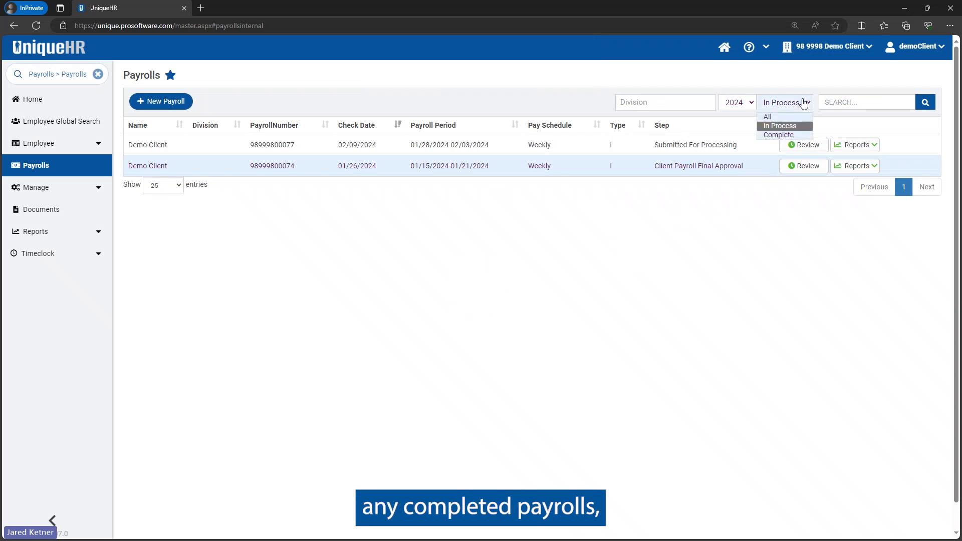
click(786, 135)
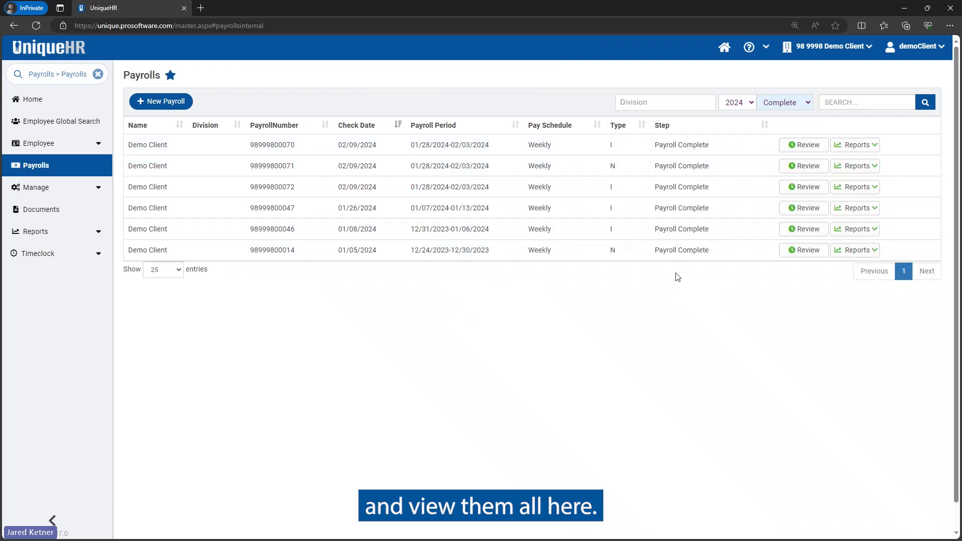
click(875, 146)
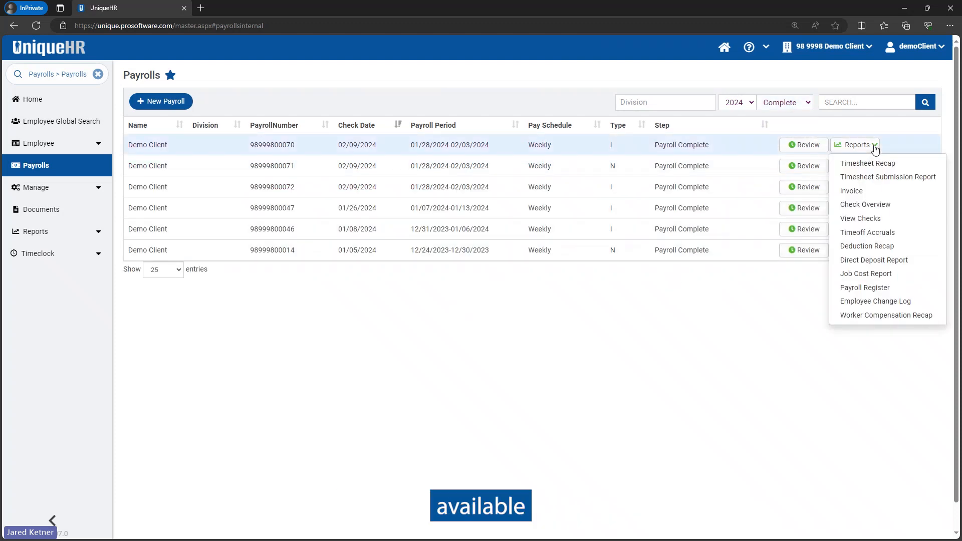
click(876, 149)
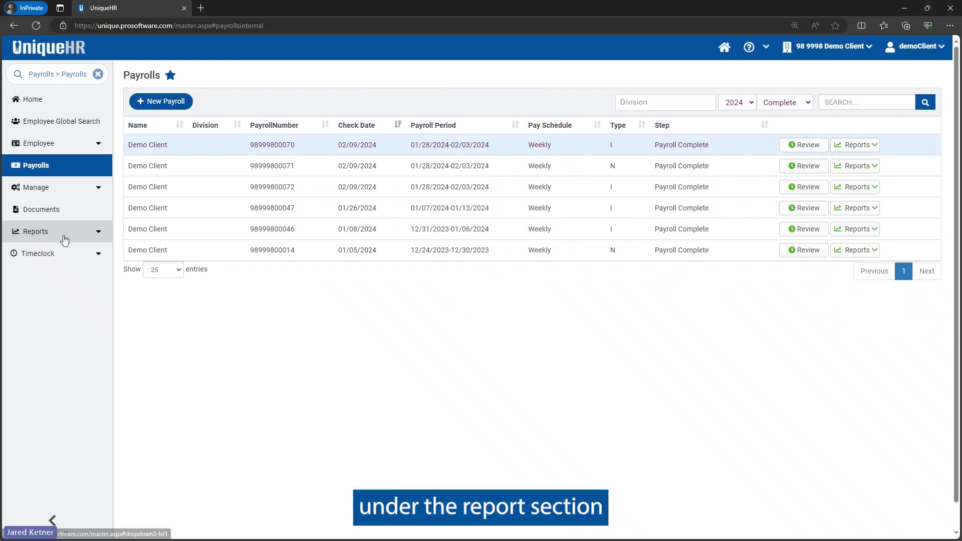
View the Invoice for the third 02/09/2024 payroll in Prior Payroll Reports, close it and return to the home dashboard
click(98, 235)
click(52, 268)
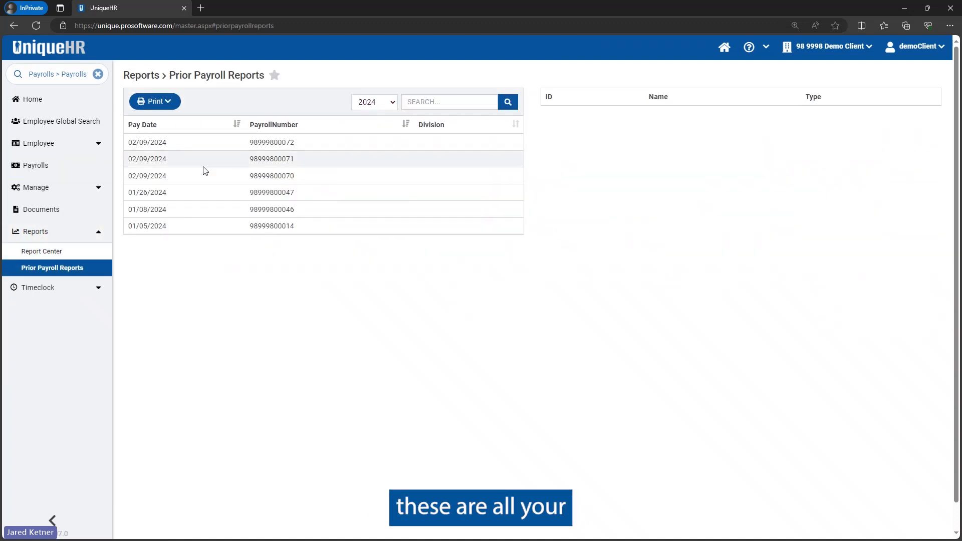
click(189, 183)
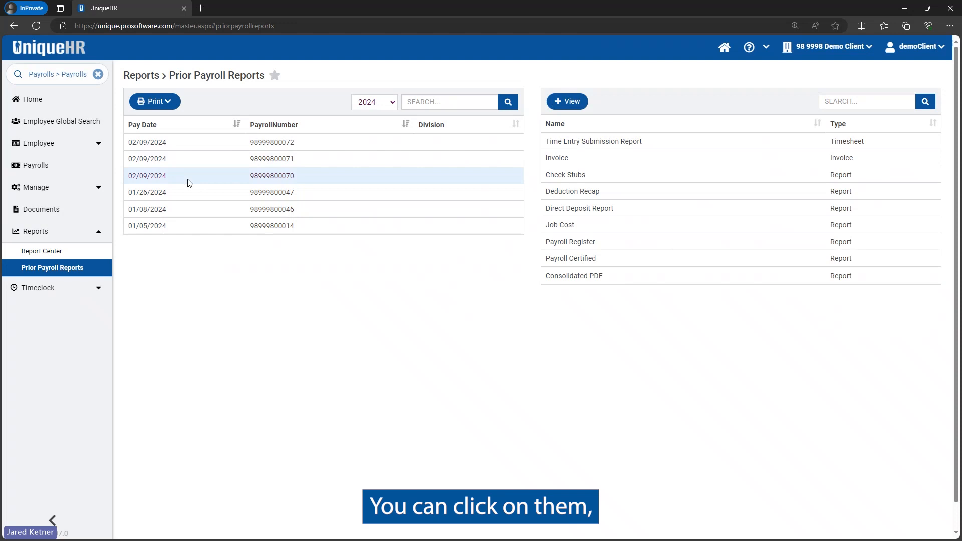
click(613, 162)
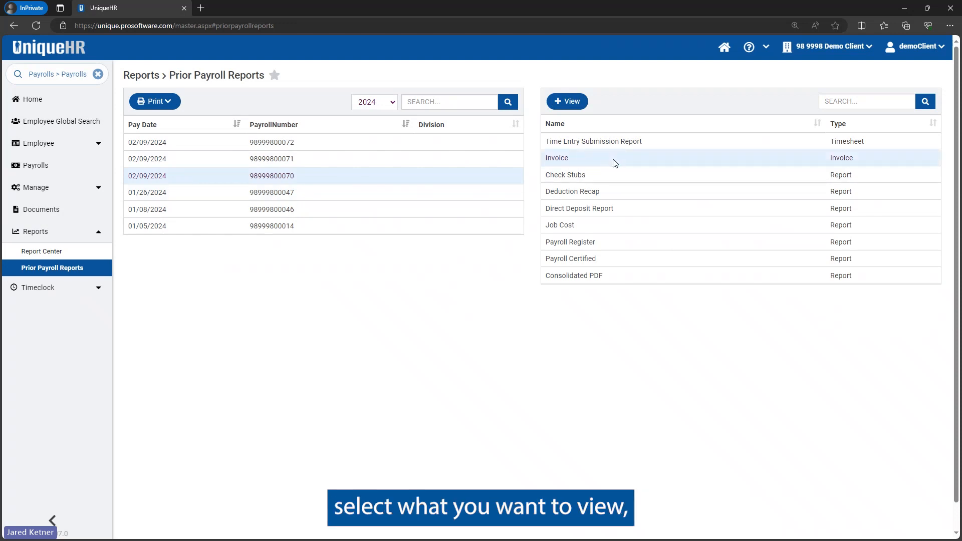
click(565, 102)
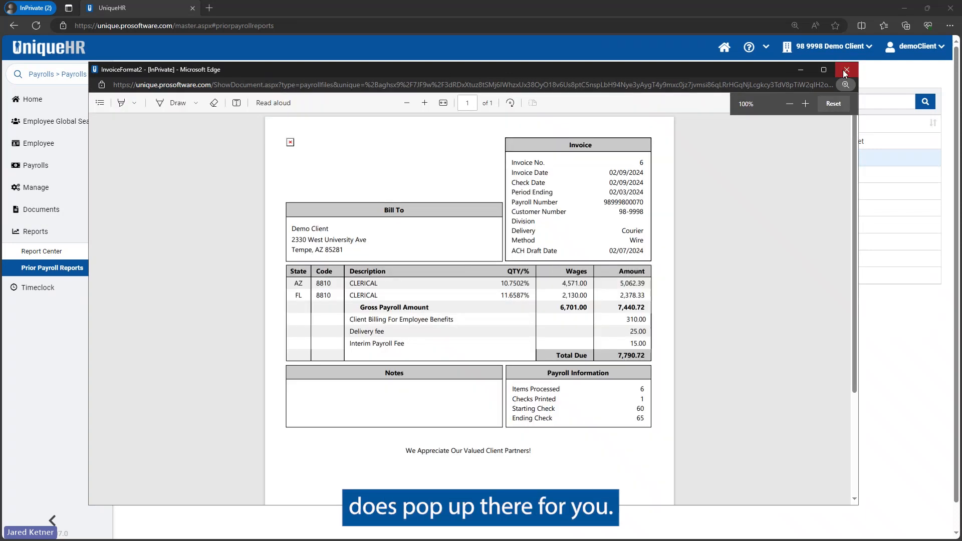
click(846, 71)
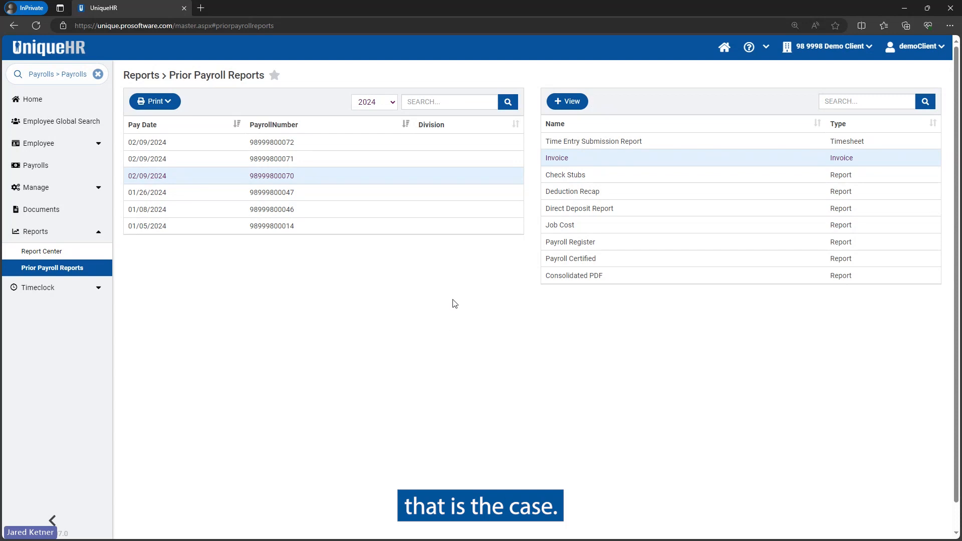
click(35, 99)
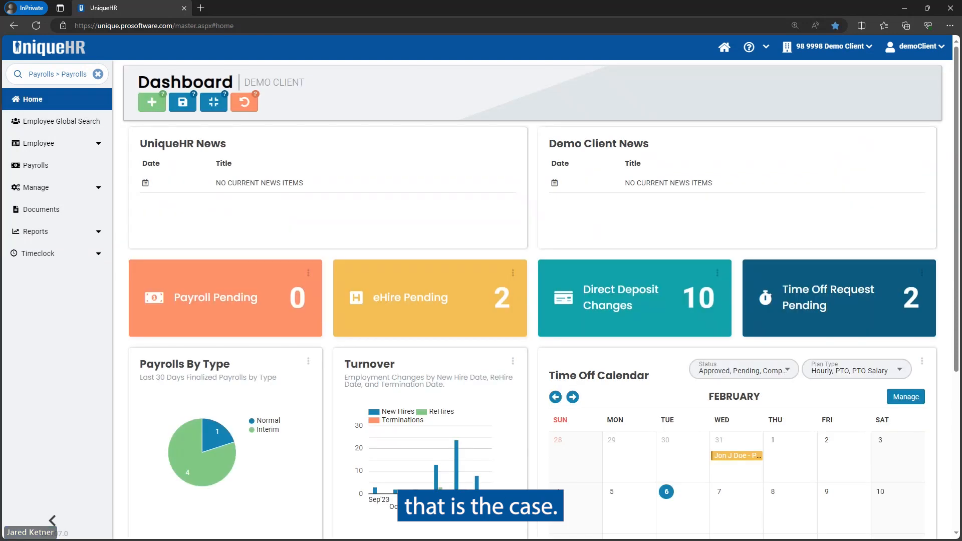